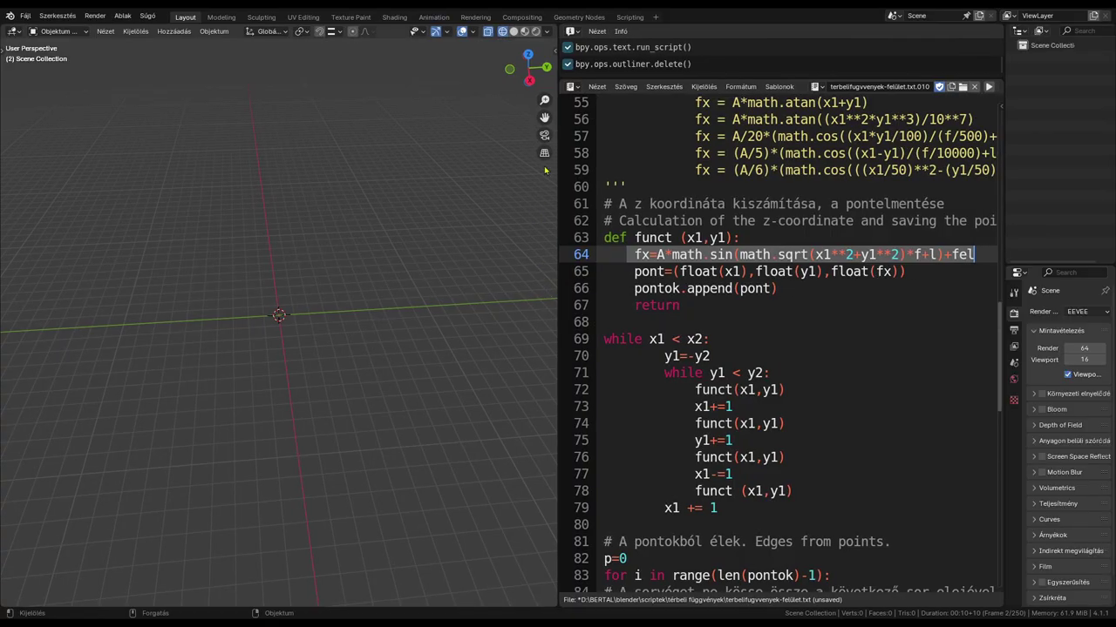
- Look at the empty scene from Left Orthographic, then from Top Orthographic
left_click(531, 55)
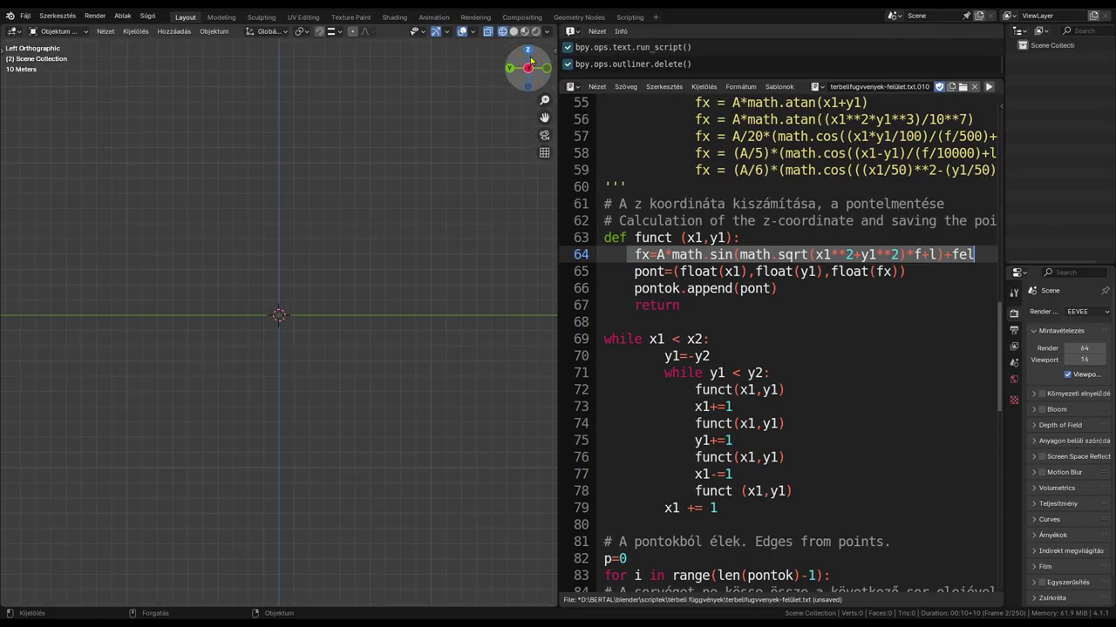
left_click(525, 50)
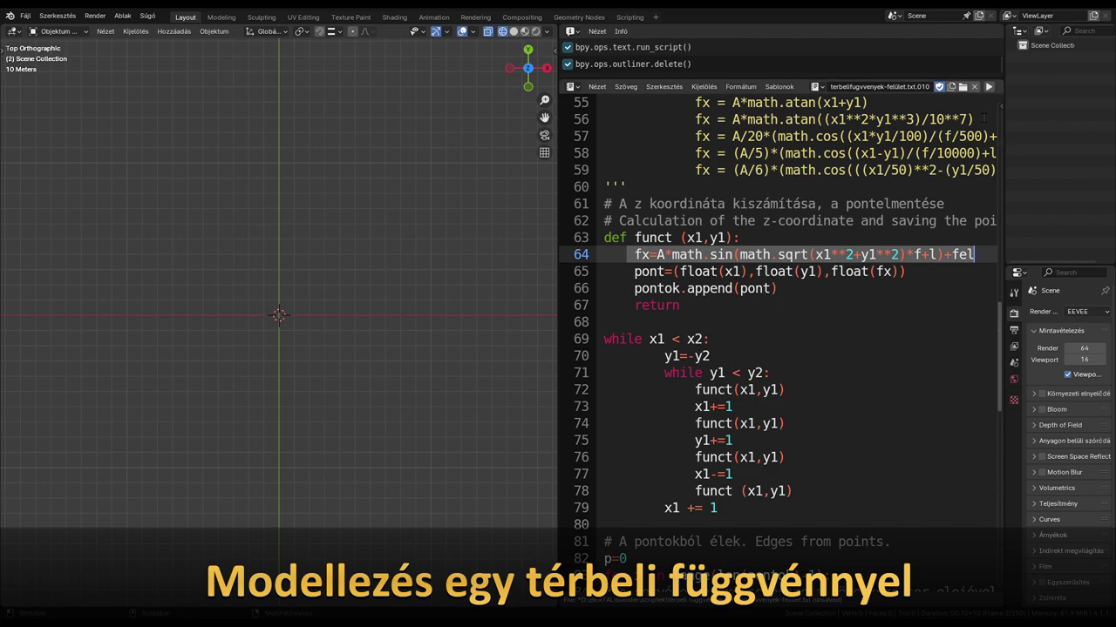
- Run the surface script to build the 'fuggveny' wave mesh and view it opaque in perspective
left_click(990, 89)
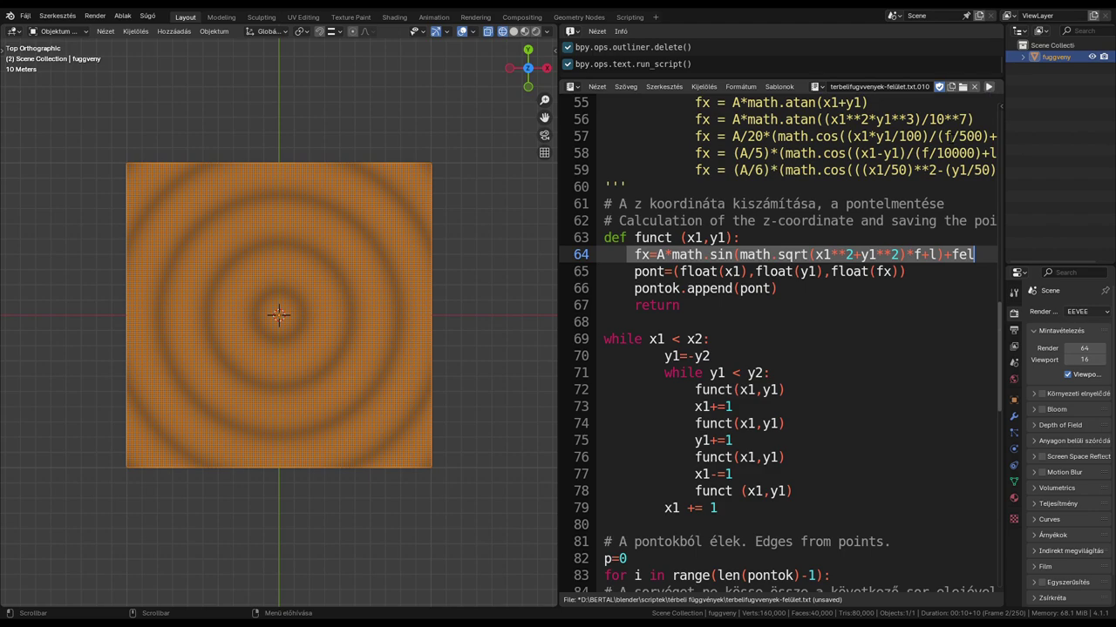
left_click_drag(562, 330, 943, 288)
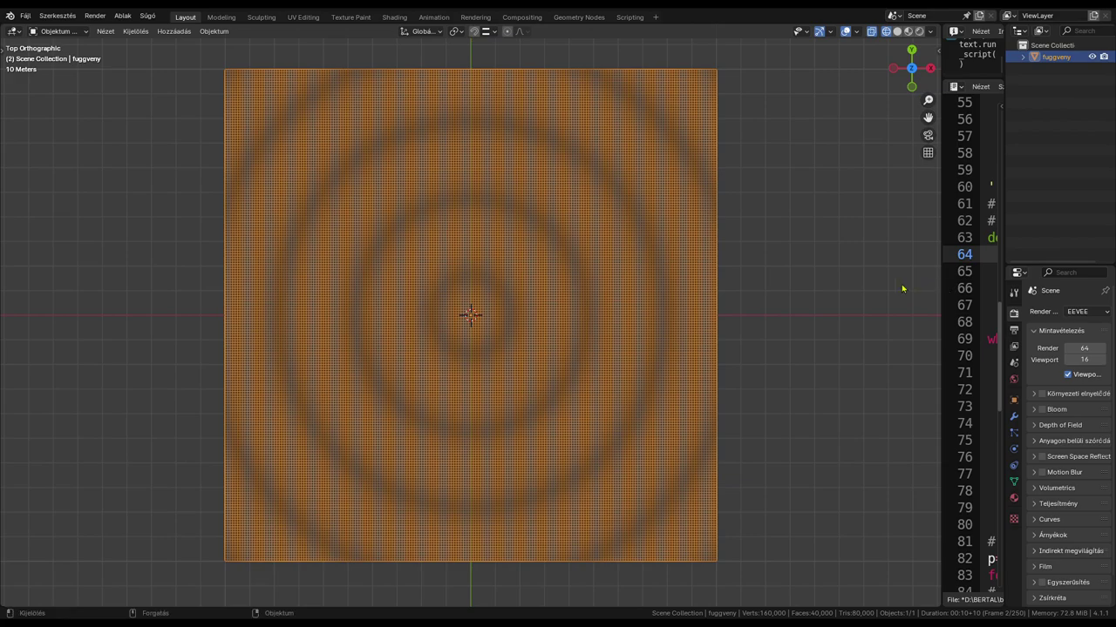
mouse_move(496, 367)
middle_mouse_down()
mouse_move(507, 298)
mouse_move(495, 275)
mouse_move(516, 266)
mouse_move(685, 291)
mouse_move(729, 282)
mouse_move(867, 298)
middle_mouse_up()
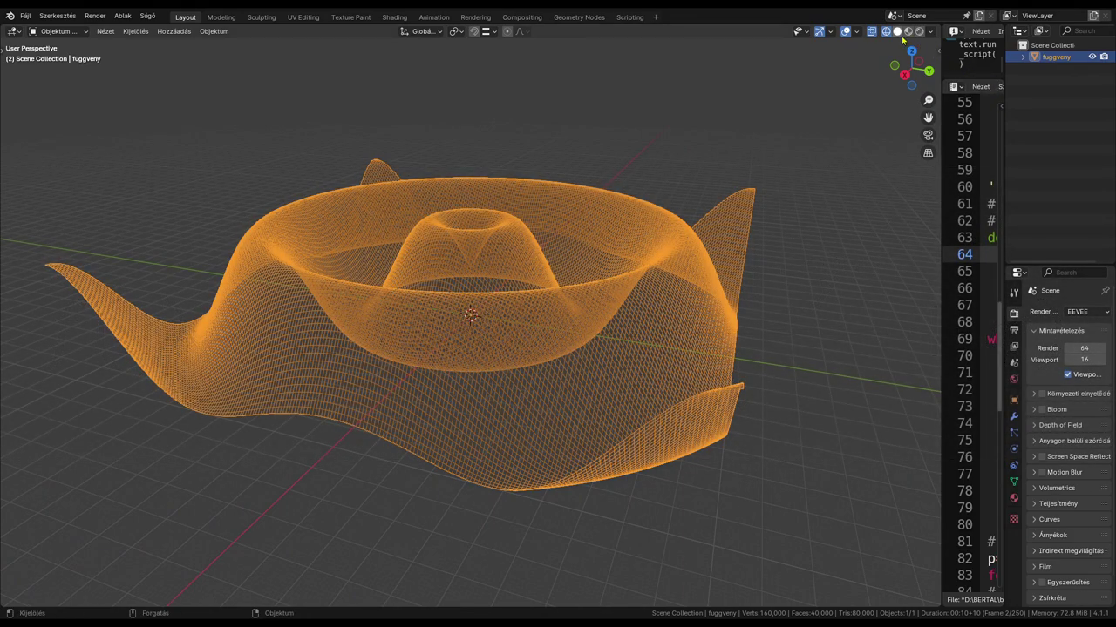
left_click(870, 31)
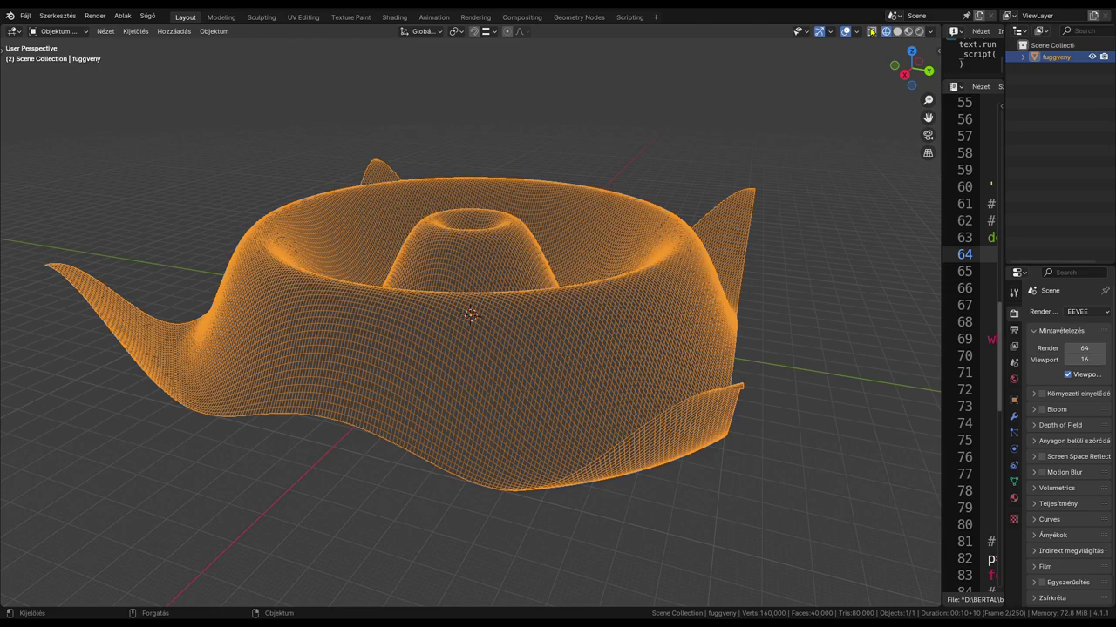
mouse_move(771, 165)
middle_mouse_down()
mouse_move(771, 191)
mouse_move(759, 172)
mouse_move(657, 183)
mouse_move(687, 178)
middle_mouse_up()
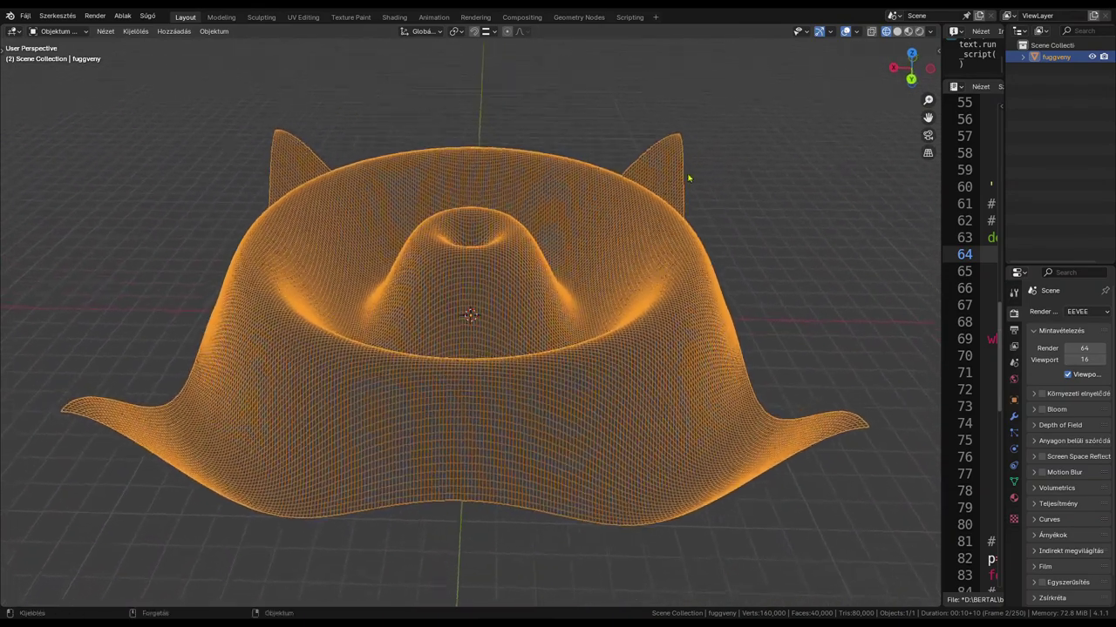
- Show the 'fuggveny' surface in Solid shading, deselect it, and orbit to another side
left_click(898, 32)
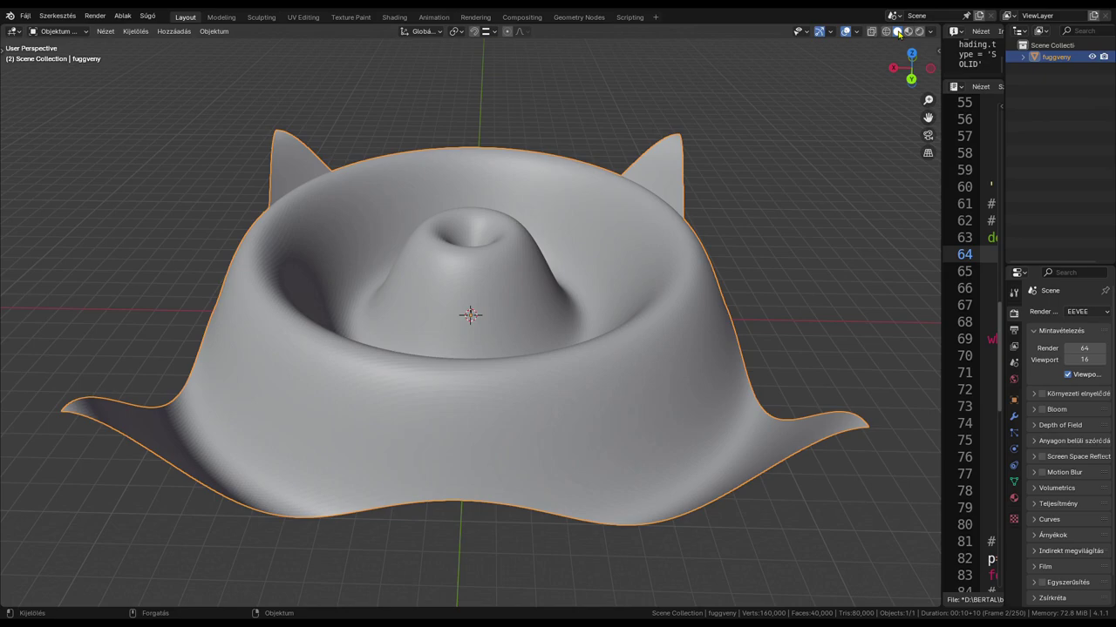
left_click(796, 213)
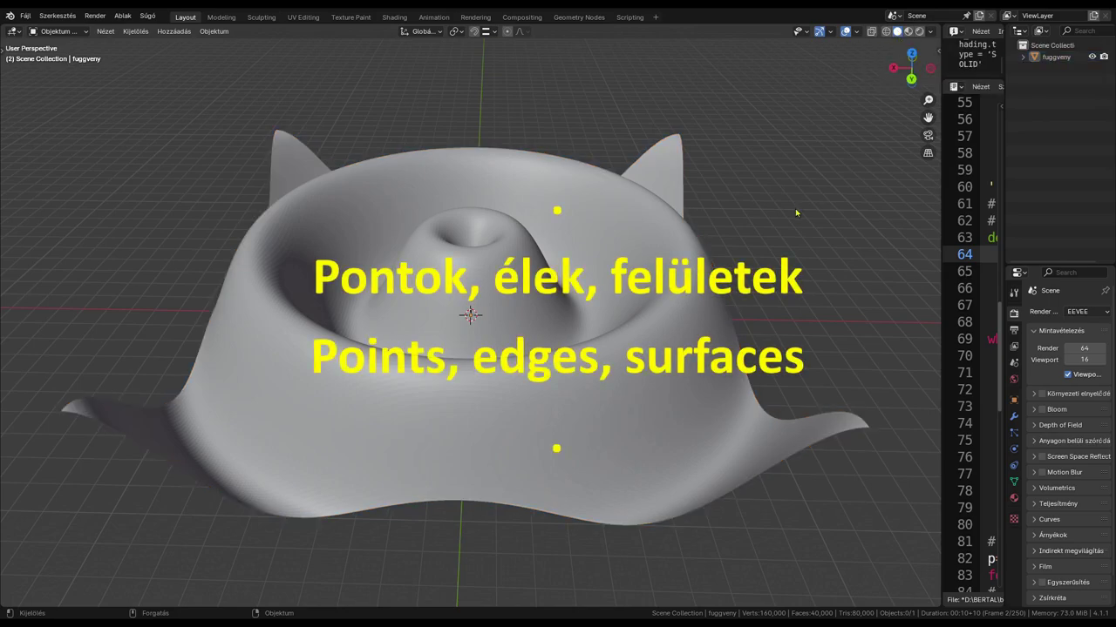
mouse_move(794, 216)
middle_mouse_down()
mouse_move(794, 366)
mouse_move(596, 215)
mouse_move(511, 191)
mouse_move(419, 217)
middle_mouse_up()
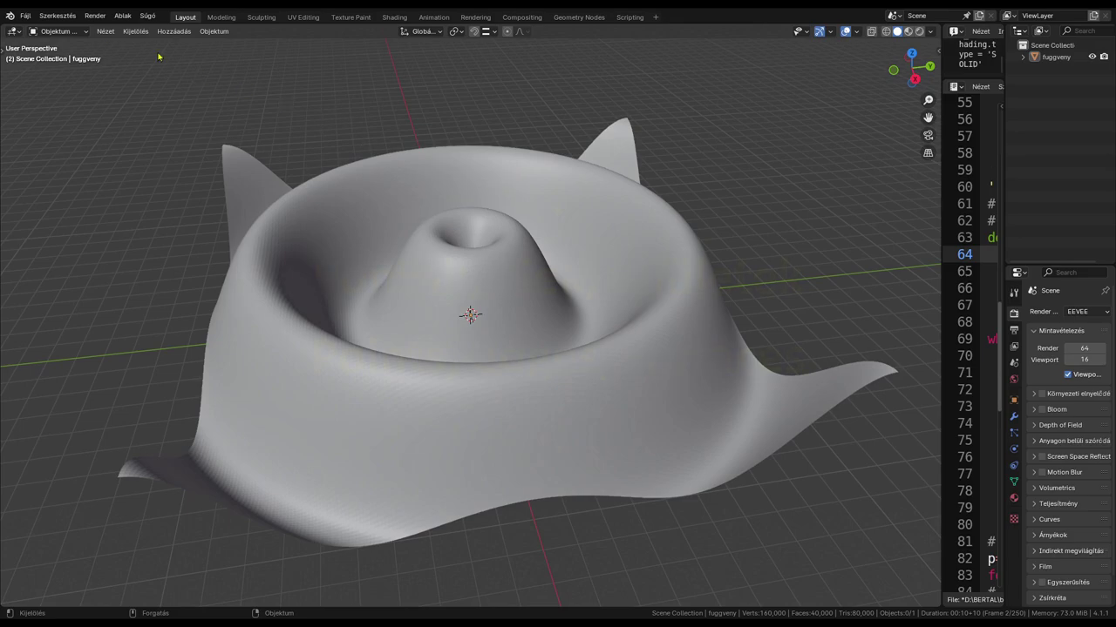
- Switch to Vertex Paint to show the red-and-black 'csucsszinek' colours, then widen the script editor
left_click(55, 33)
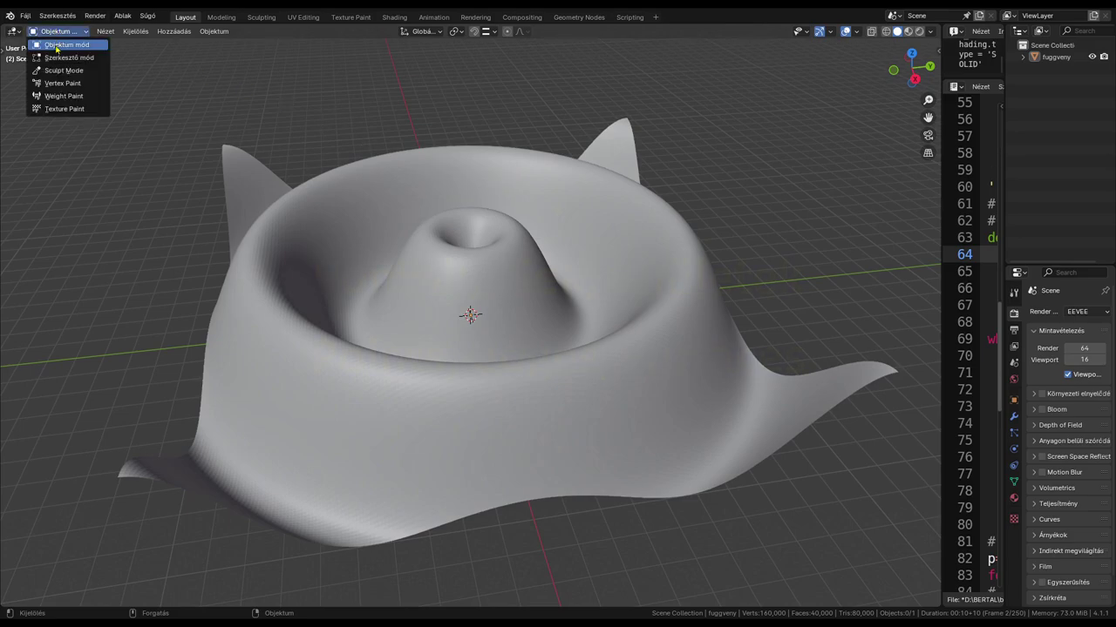
left_click(62, 83)
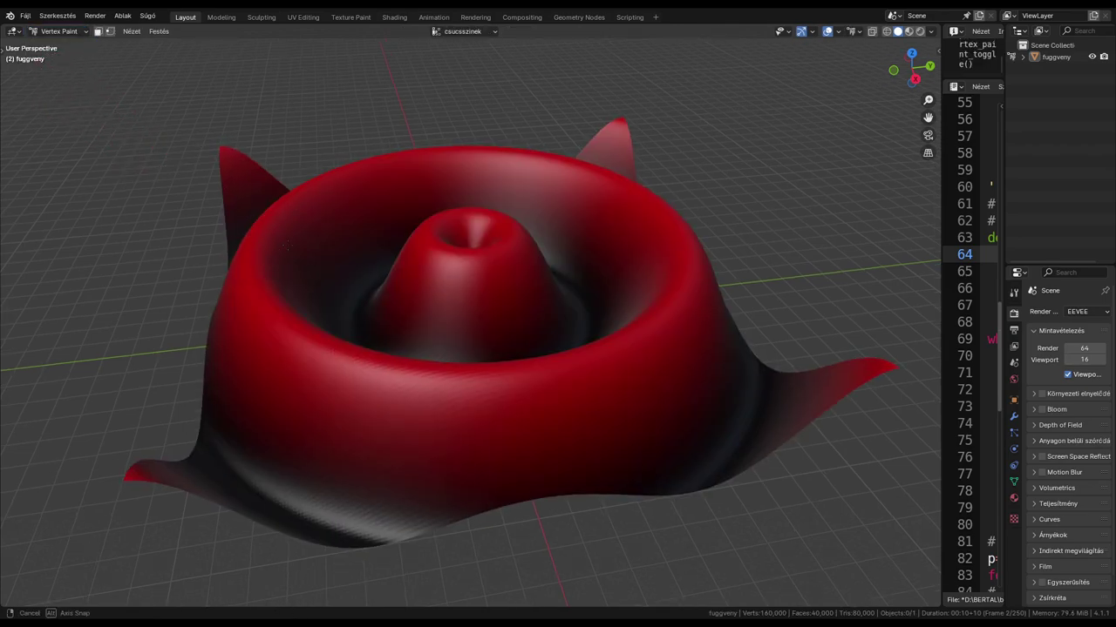
mouse_move(289, 237)
middle_mouse_down()
mouse_move(124, 235)
mouse_move(188, 287)
mouse_move(265, 255)
middle_mouse_up()
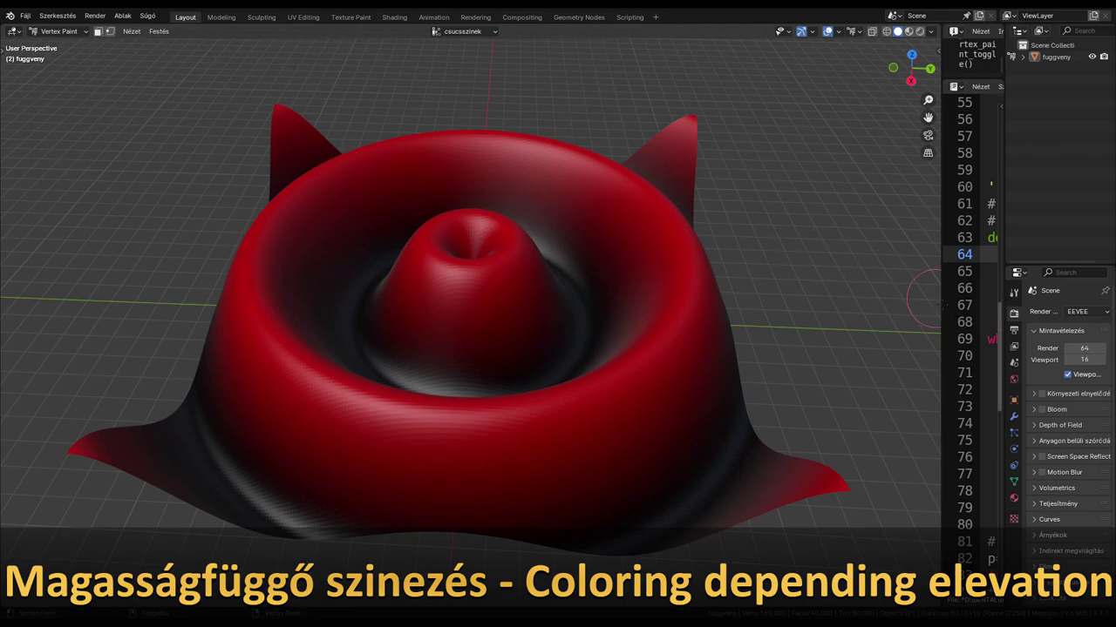
left_click_drag(949, 304, 466, 332)
- Comment out the red colour line 111 in the script
scroll(615, 323, "down", 5)
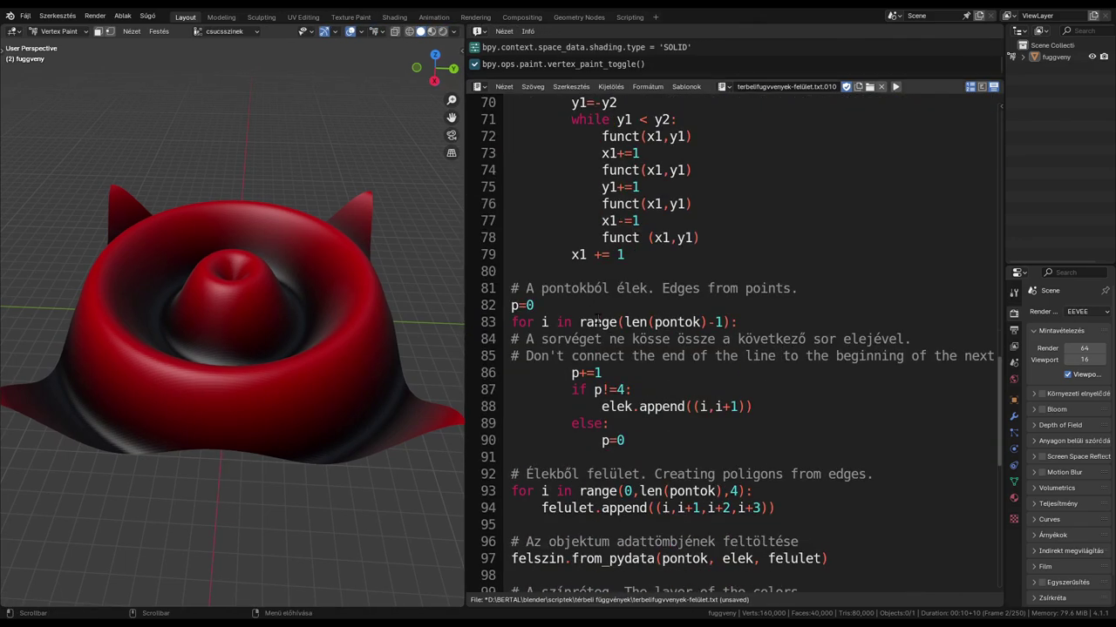
scroll(615, 322, "down", 2)
scroll(616, 323, "down", 3)
scroll(616, 322, "down", 6)
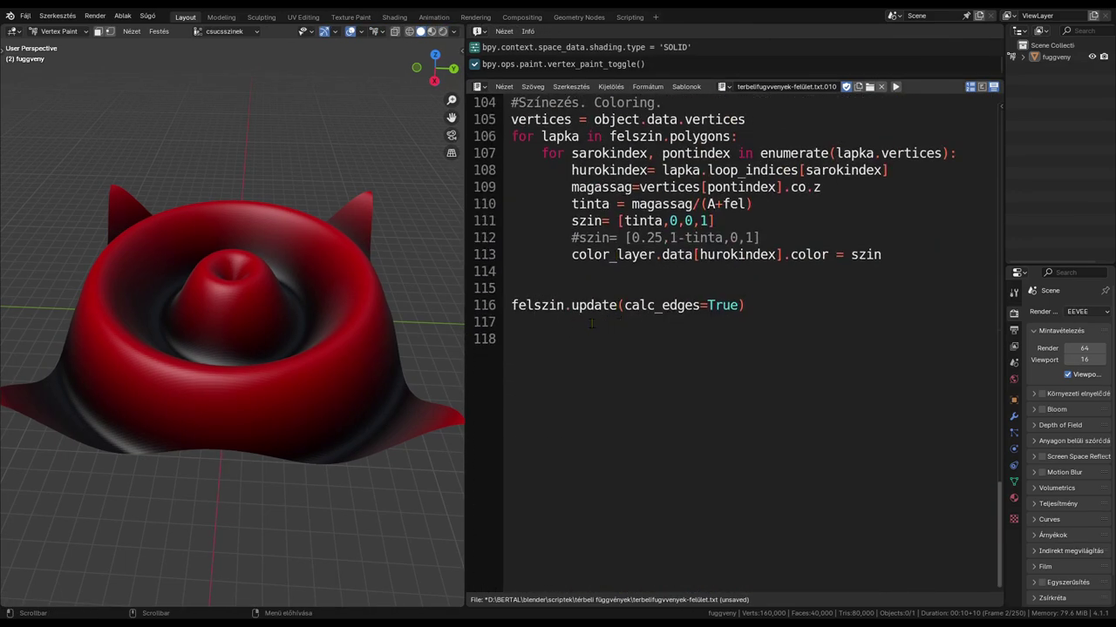
scroll(592, 324, "up", 2)
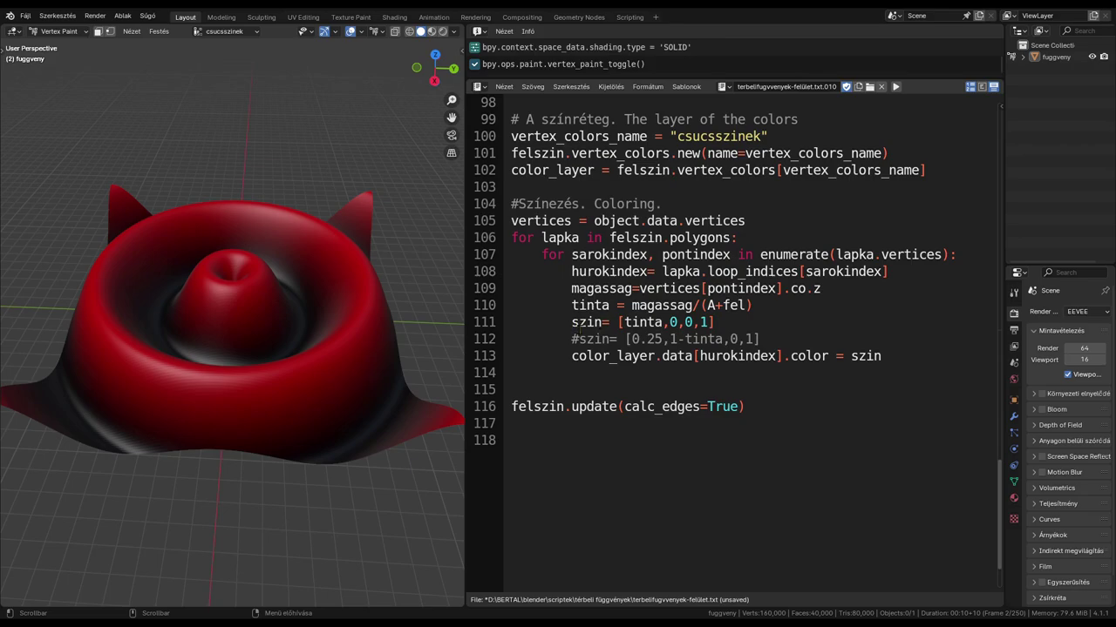
left_click(573, 323)
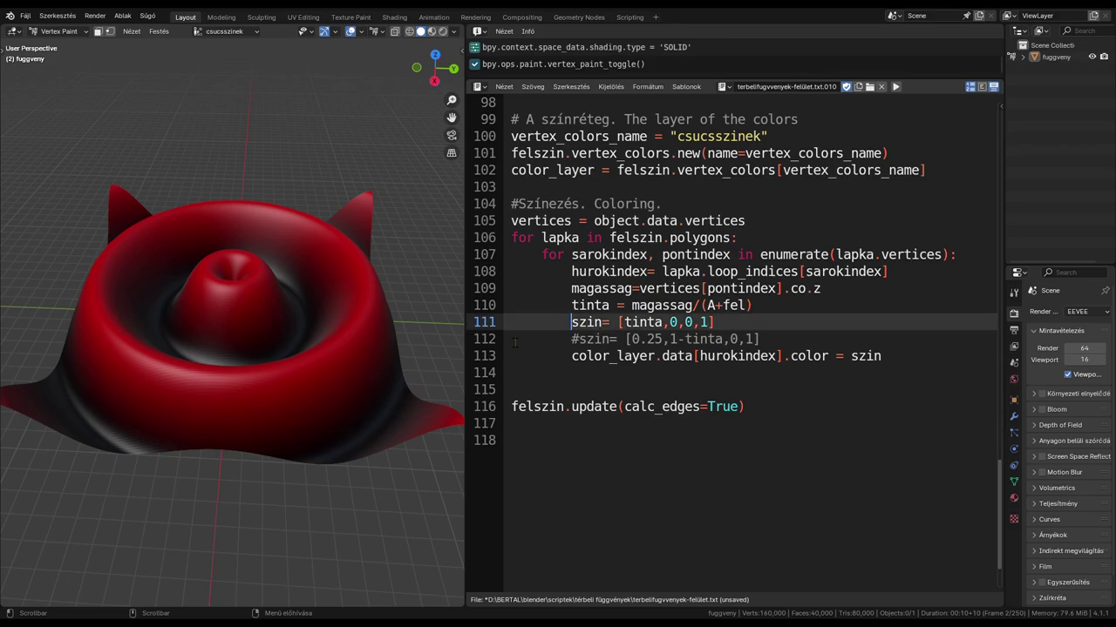
type("#")
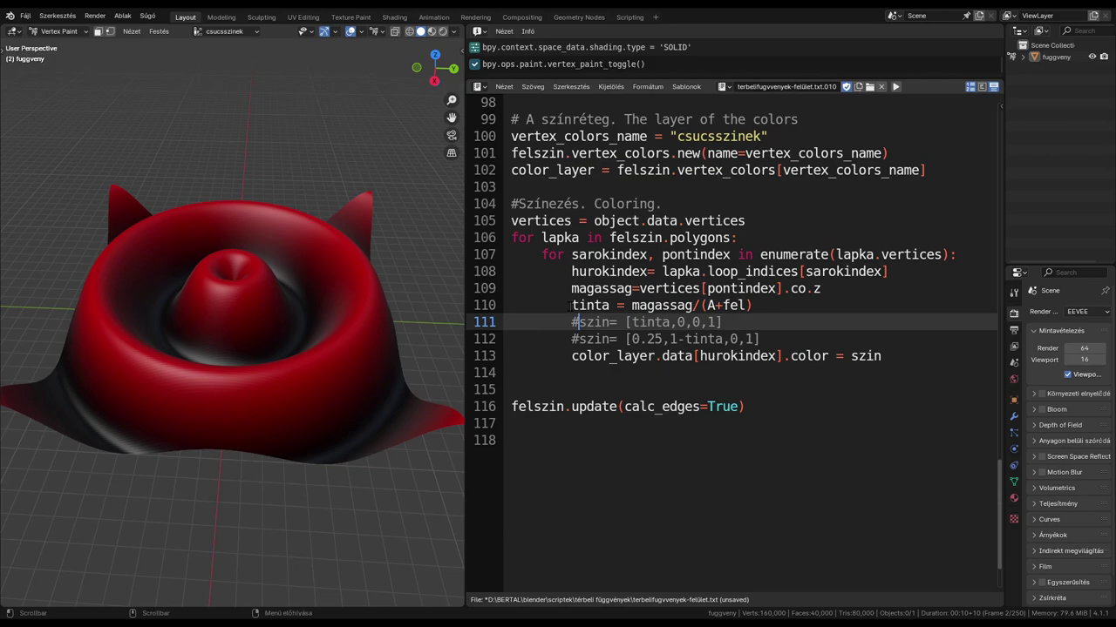
- Uncomment line 112's szin= [0.25,1-tinta,0,1] and delete the old 'fuggveny' surface
key("Down")
key("BackSpace")
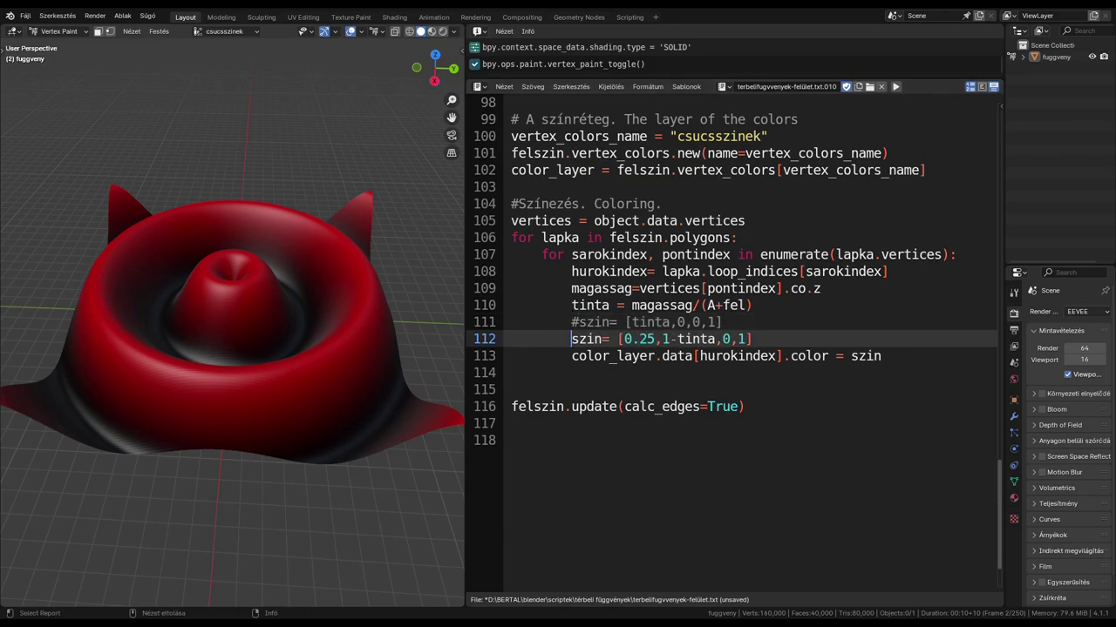
right_click(1051, 65)
left_click(1035, 63)
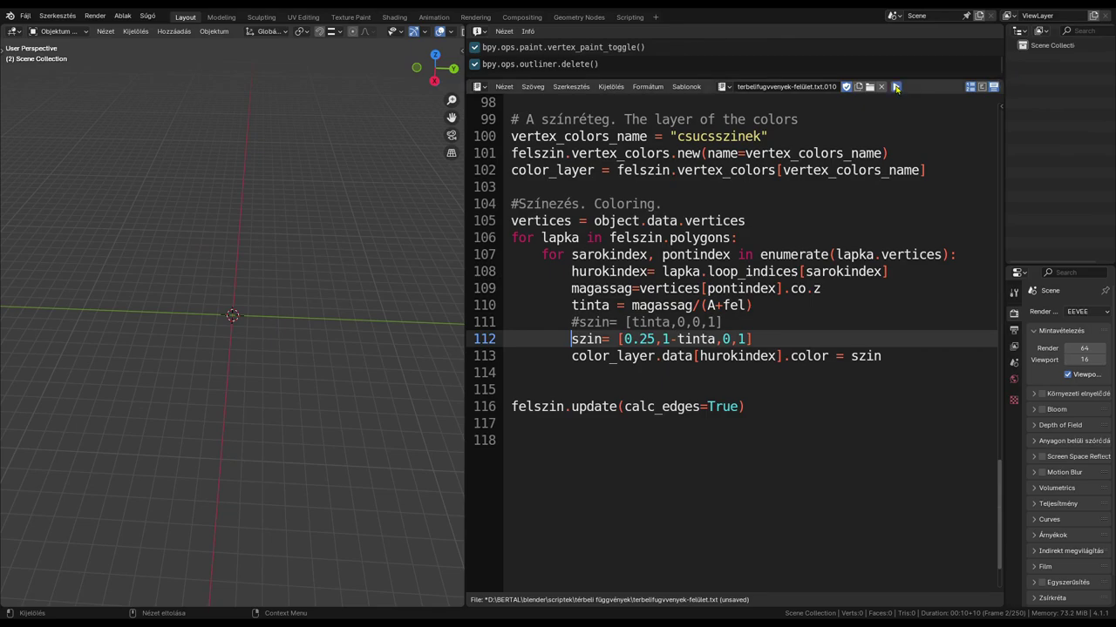
- Rerun the script and switch to Vertex Paint to show the new green-and-brown colours
key("alt+p")
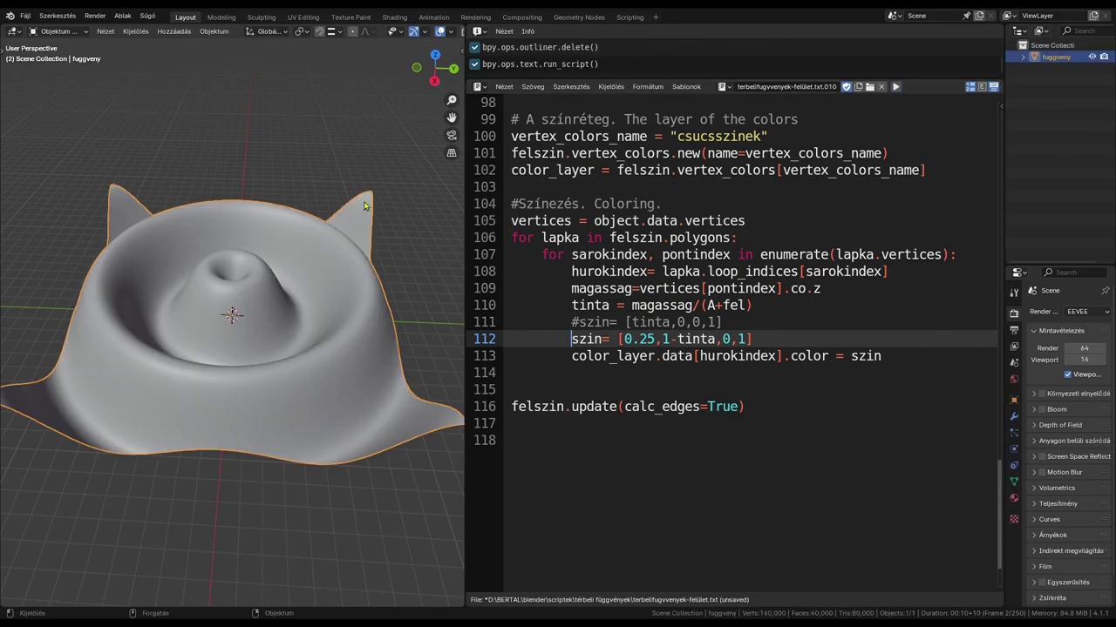
left_click(45, 33)
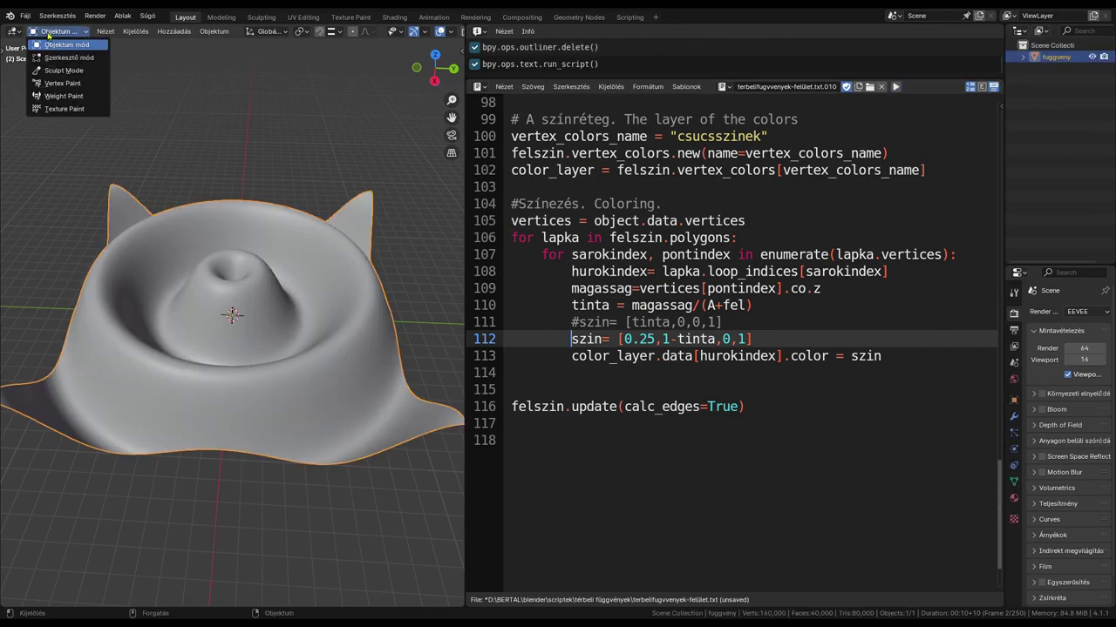
left_click(62, 81)
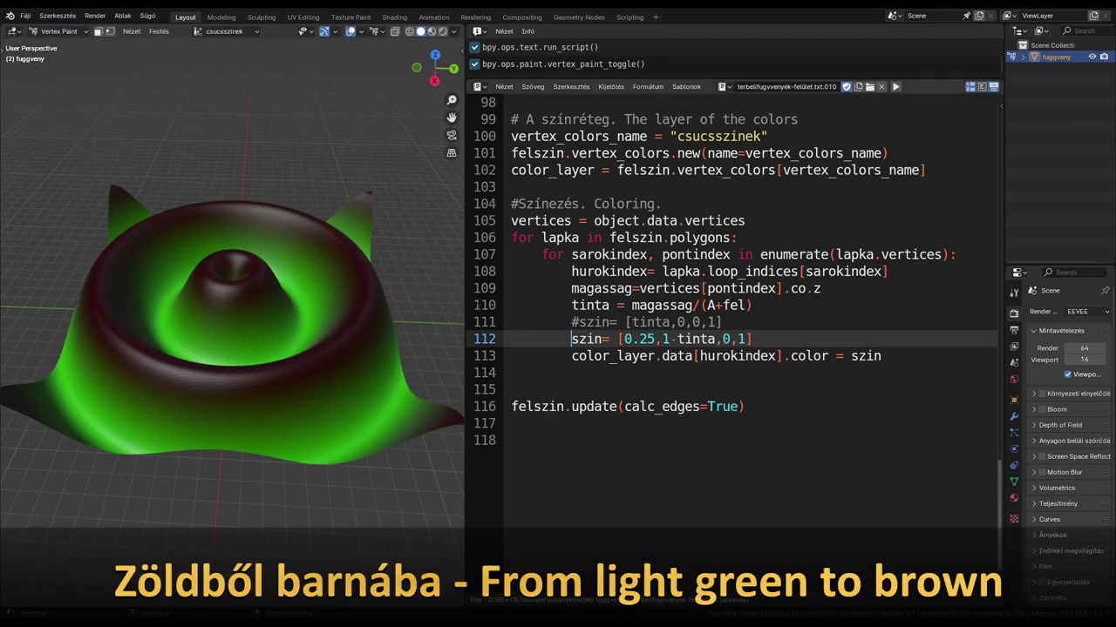
- Widen the 3D view and orbit and zoom around the coloured surface
left_click_drag(468, 298, 919, 298)
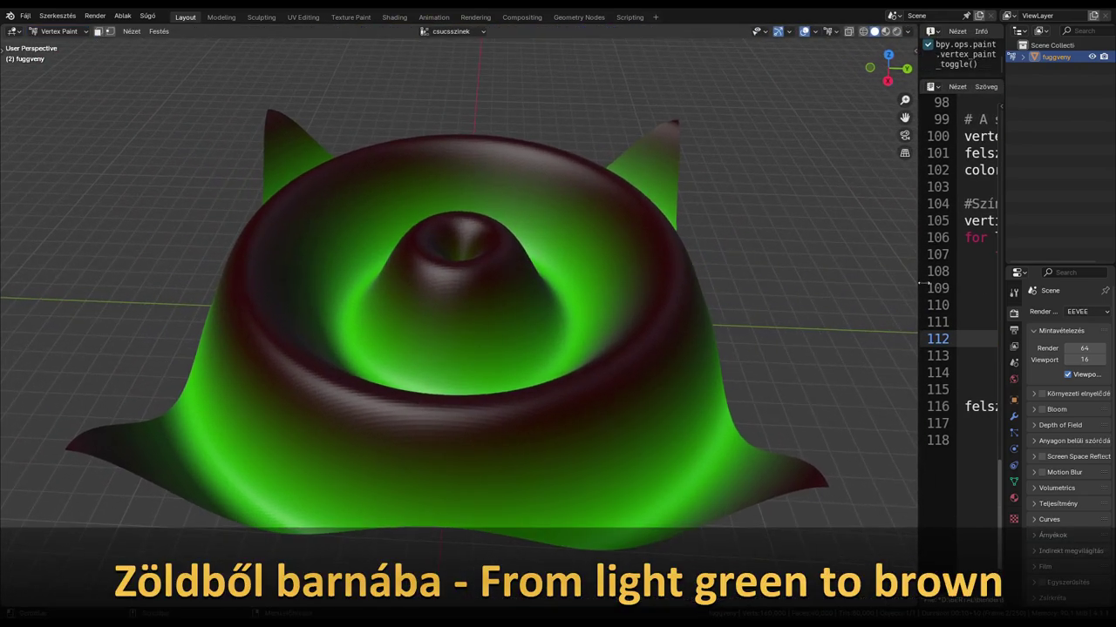
mouse_move(639, 349)
middle_mouse_down()
mouse_move(830, 328)
mouse_move(713, 134)
mouse_move(877, 281)
mouse_move(48, 351)
middle_mouse_up()
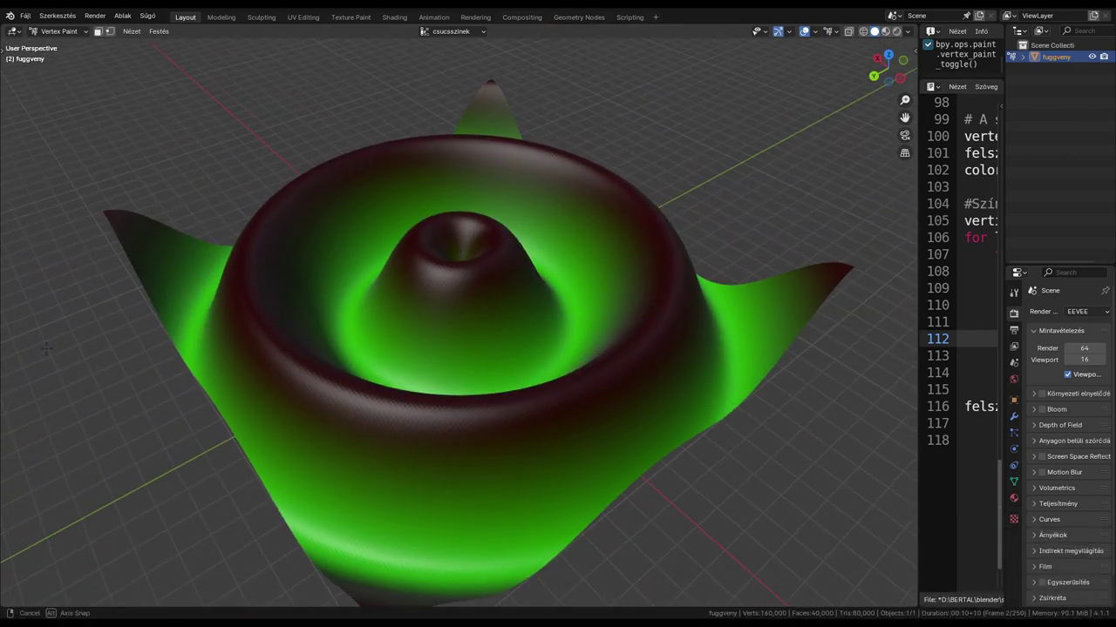
scroll(26, 340, "down", 2)
scroll(26, 340, "down", 2)
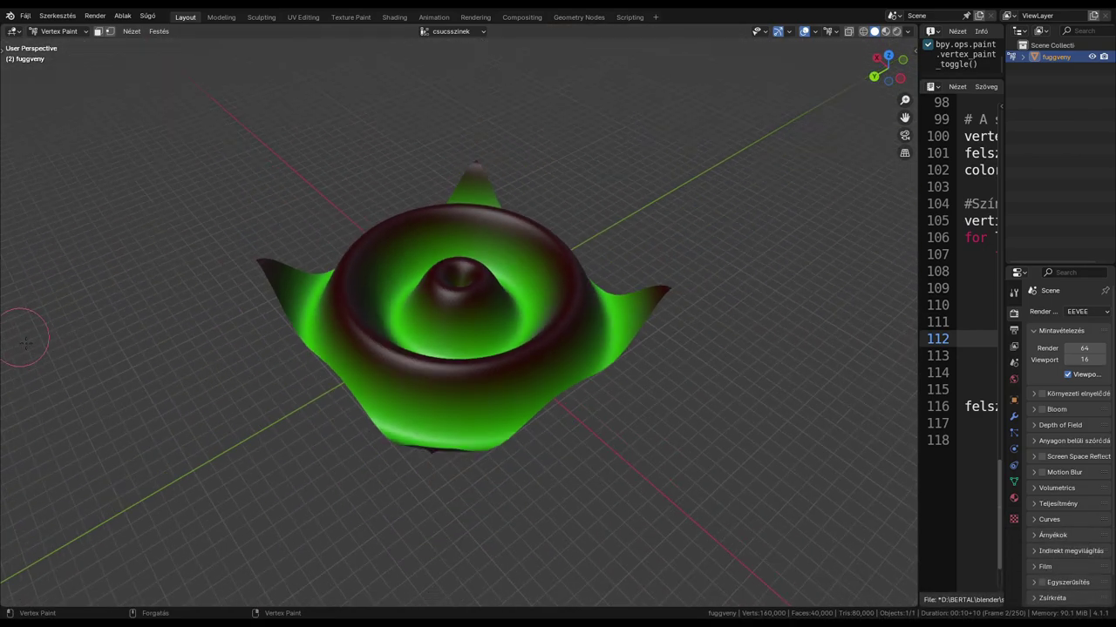
scroll(26, 340, "down", 1)
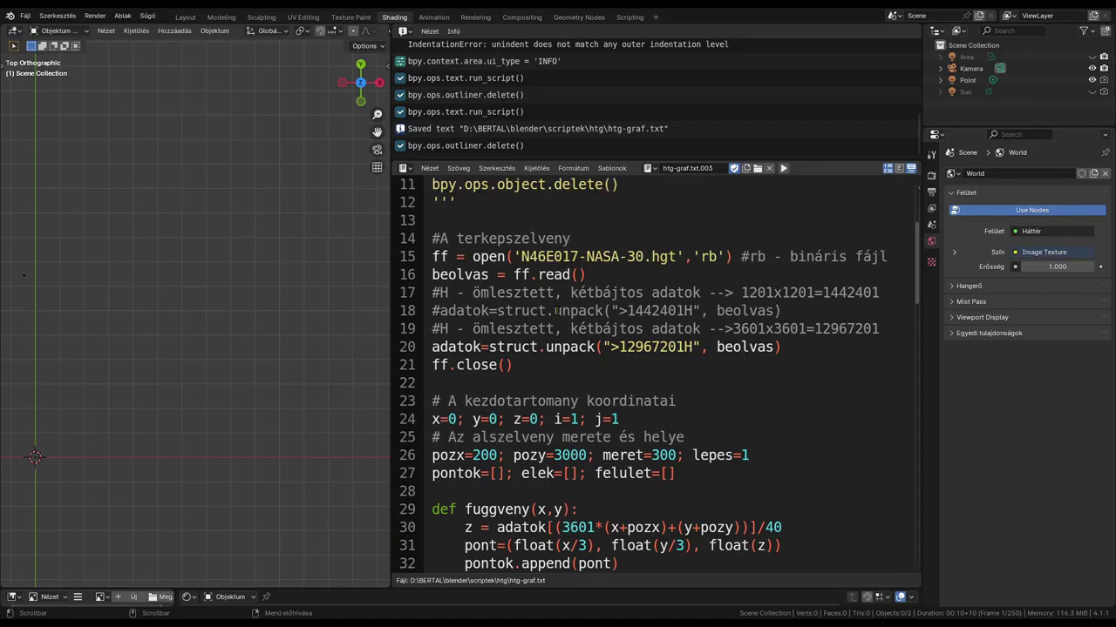
scroll(556, 311, "up", 1)
scroll(556, 310, "up", 3)
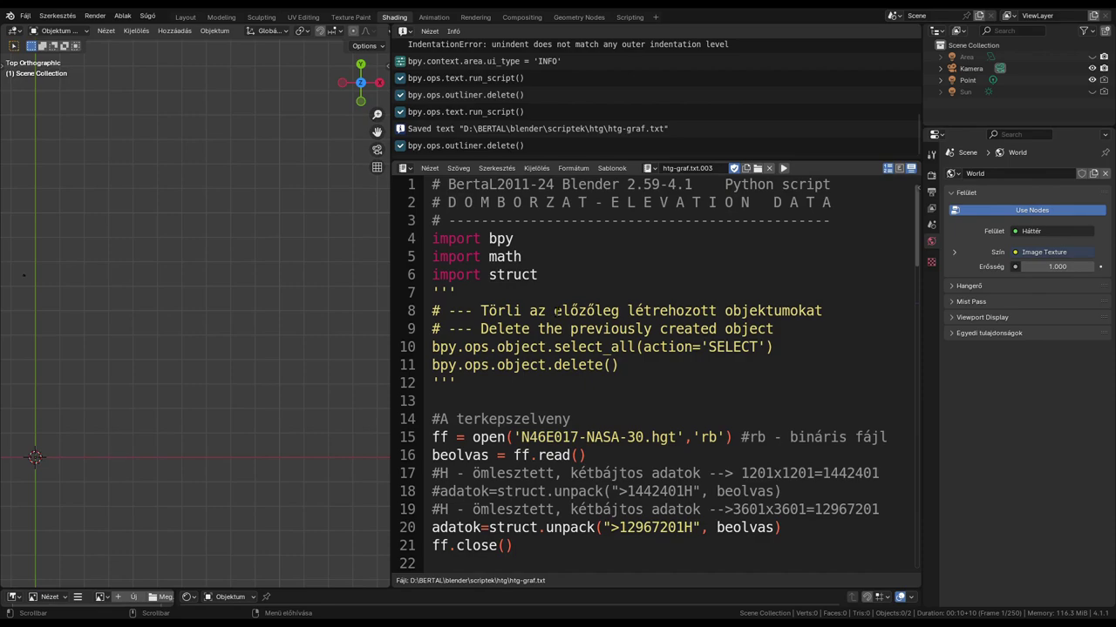
scroll(556, 310, "down", 1)
scroll(556, 310, "down", 2)
scroll(554, 310, "down", 1)
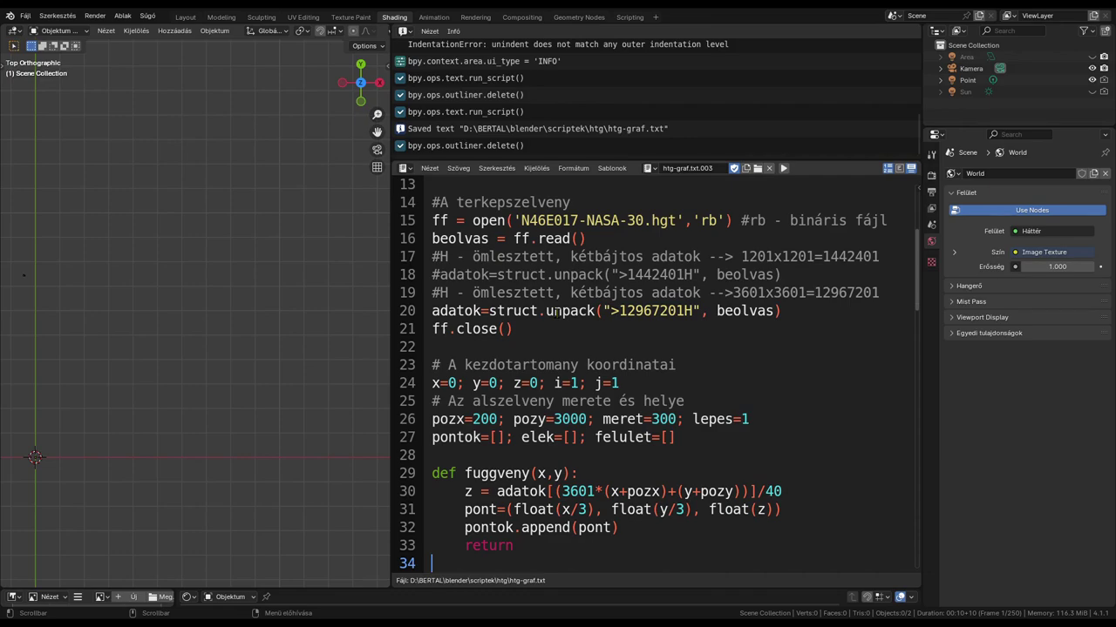
scroll(556, 311, "down", 1)
scroll(556, 311, "down", 1)
scroll(556, 311, "down", 2)
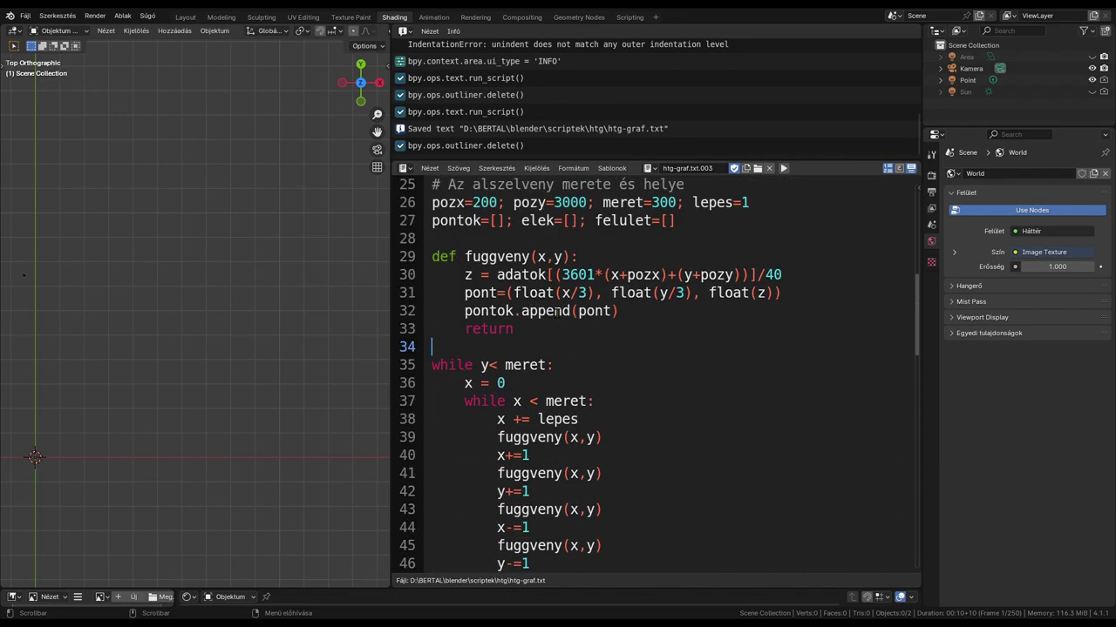
scroll(558, 312, "down", 3)
scroll(558, 312, "down", 1)
scroll(558, 312, "down", 2)
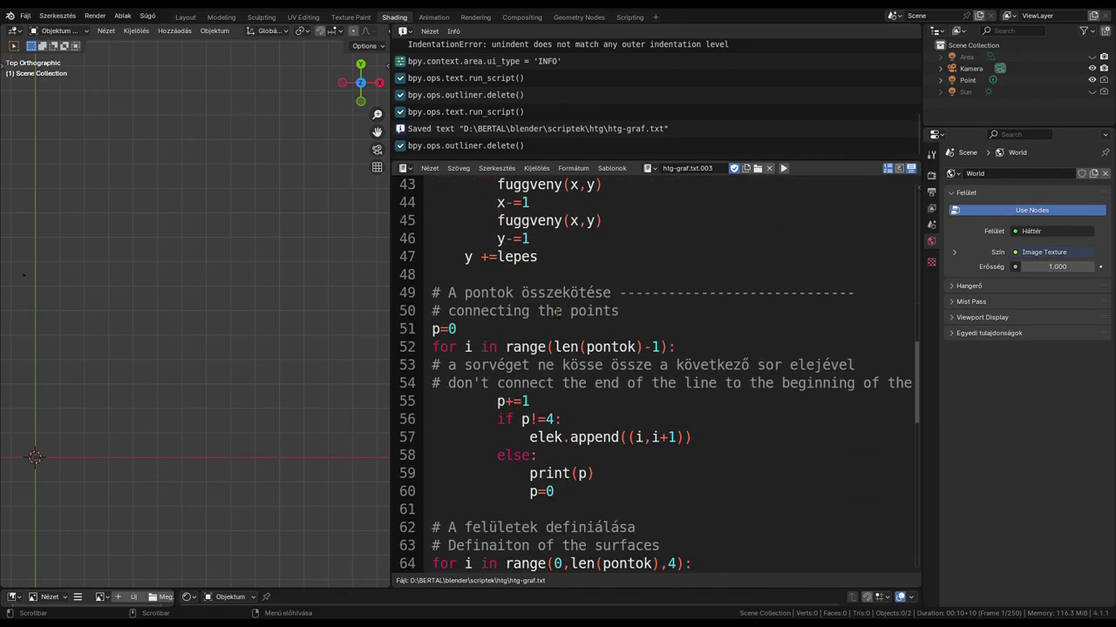
scroll(559, 311, "down", 2)
scroll(557, 311, "down", 1)
scroll(558, 311, "down", 2)
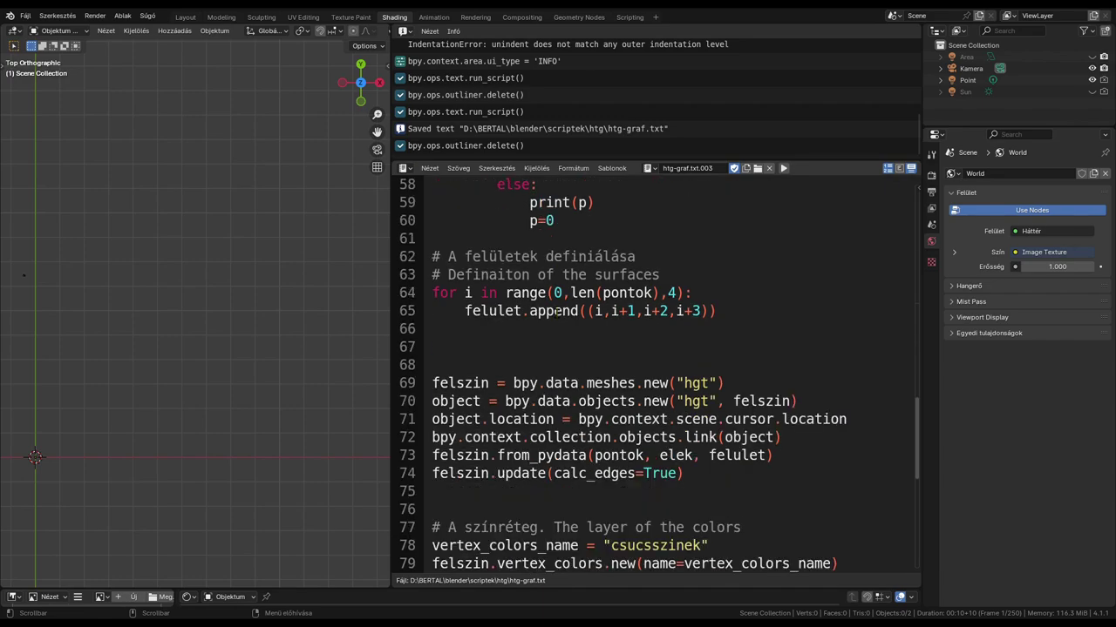
scroll(557, 311, "down", 1)
scroll(556, 311, "down", 2)
scroll(556, 311, "down", 1)
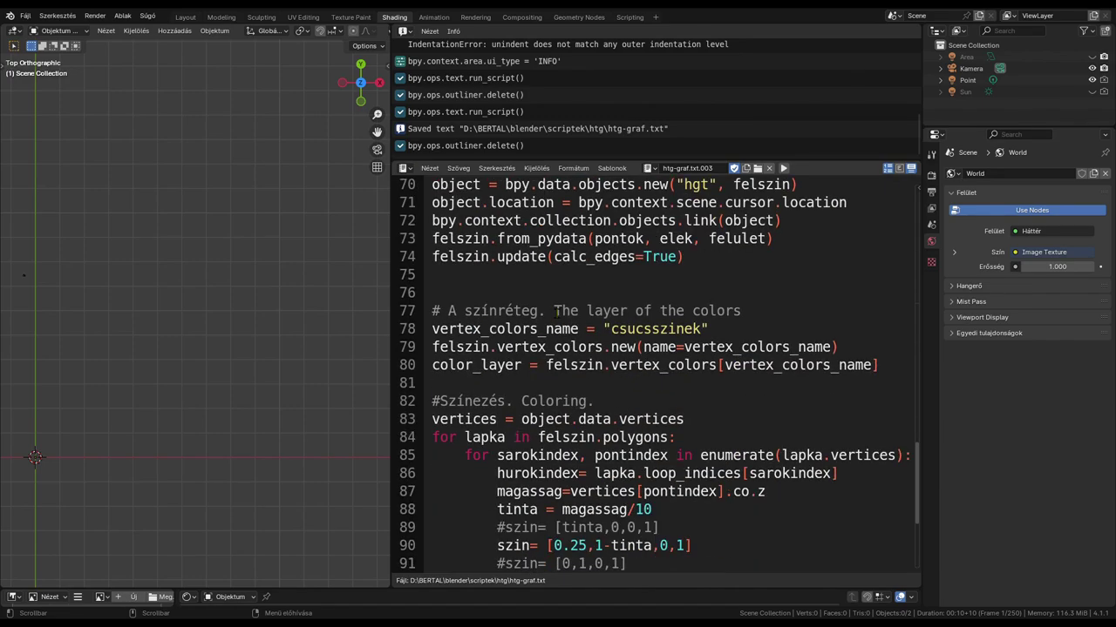
scroll(556, 311, "down", 1)
scroll(556, 312, "down", 1)
scroll(556, 312, "down", 1)
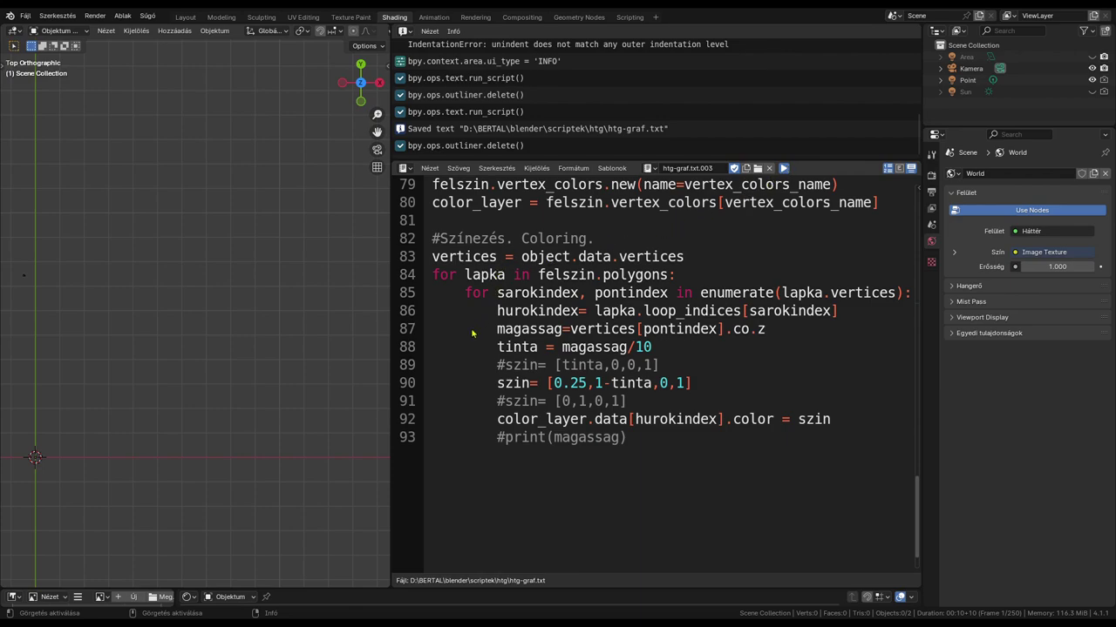
- Run htg-graf.txt to build the 90,000-face 'hgt' terrain mesh and widen the 3D view
key("alt+p")
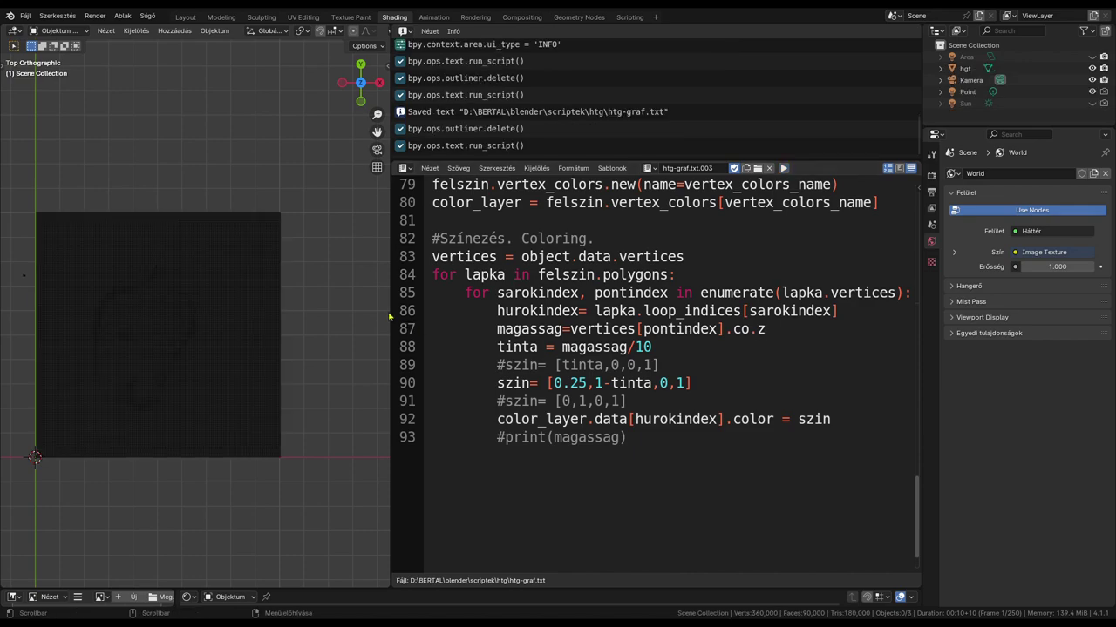
left_click_drag(393, 311, 882, 311)
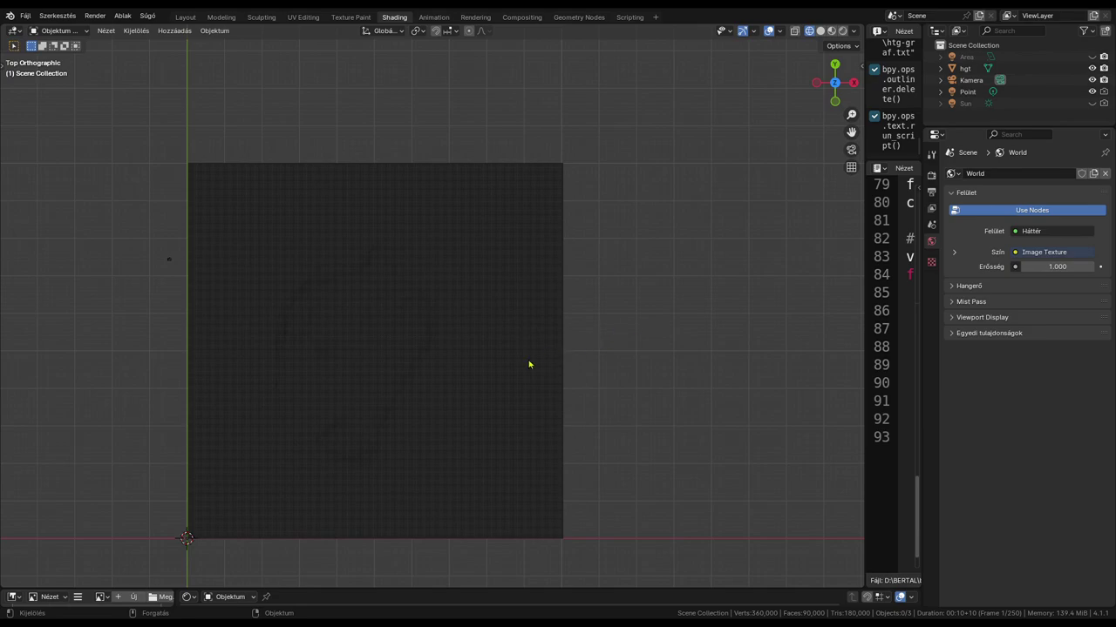
- Tilt, zoom and pan down onto the 'hgt' terrain to see its raised hills in perspective
mouse_move(529, 364)
middle_mouse_down()
mouse_move(521, 307)
mouse_move(624, 284)
mouse_move(667, 323)
mouse_move(416, 319)
mouse_move(325, 267)
mouse_move(291, 284)
mouse_move(276, 274)
mouse_move(508, 302)
mouse_move(537, 277)
mouse_move(544, 220)
middle_mouse_up()
scroll(325, 267, "up", 3)
scroll(324, 267, "up", 2)
scroll(329, 270, "up", 2)
scroll(346, 287, "up", 2)
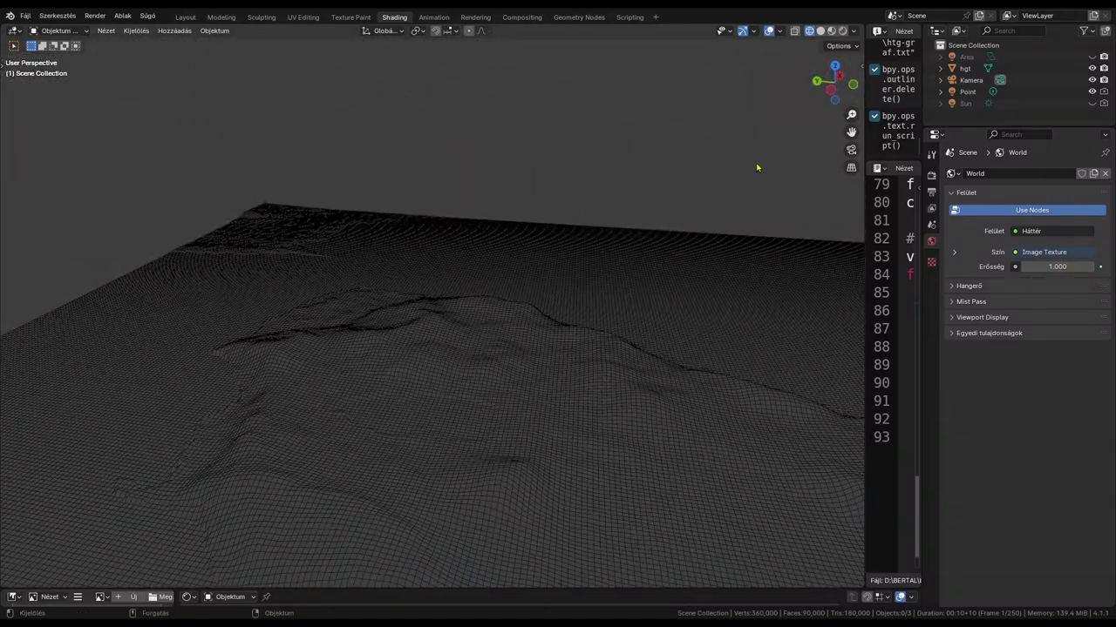
left_click_drag(851, 132, 697, 70)
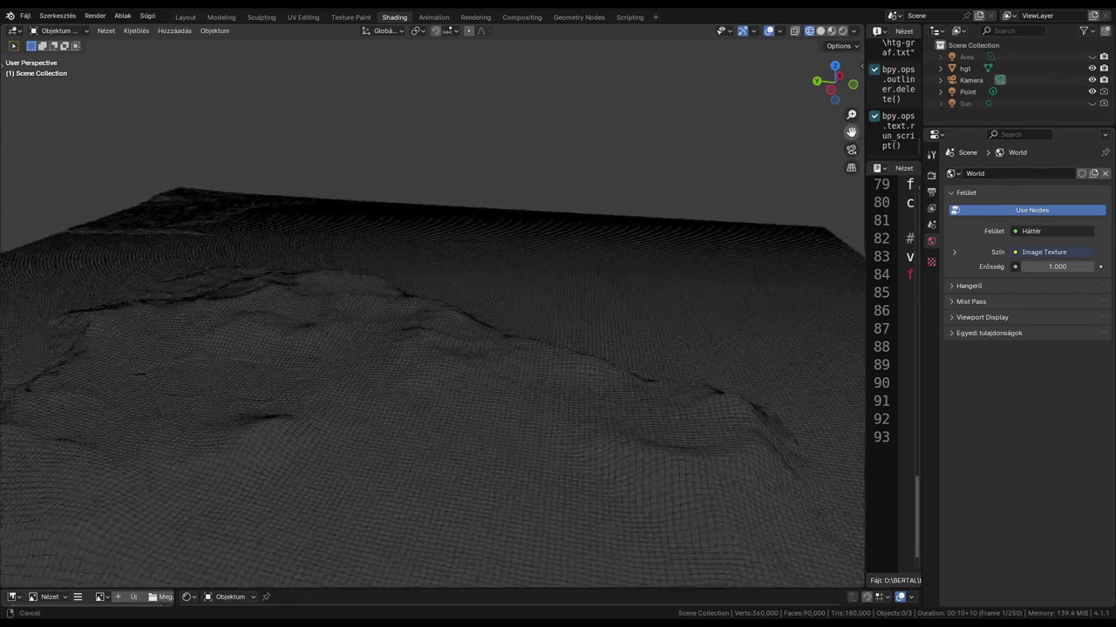
left_click_drag(697, 70, 830, 144)
mouse_move(361, 344)
middle_mouse_down()
mouse_move(616, 377)
mouse_move(632, 372)
mouse_move(631, 349)
middle_mouse_up()
- Select the 'hgt' terrain and orbit and zoom around its wireframe ridges and peaks
left_click(617, 274)
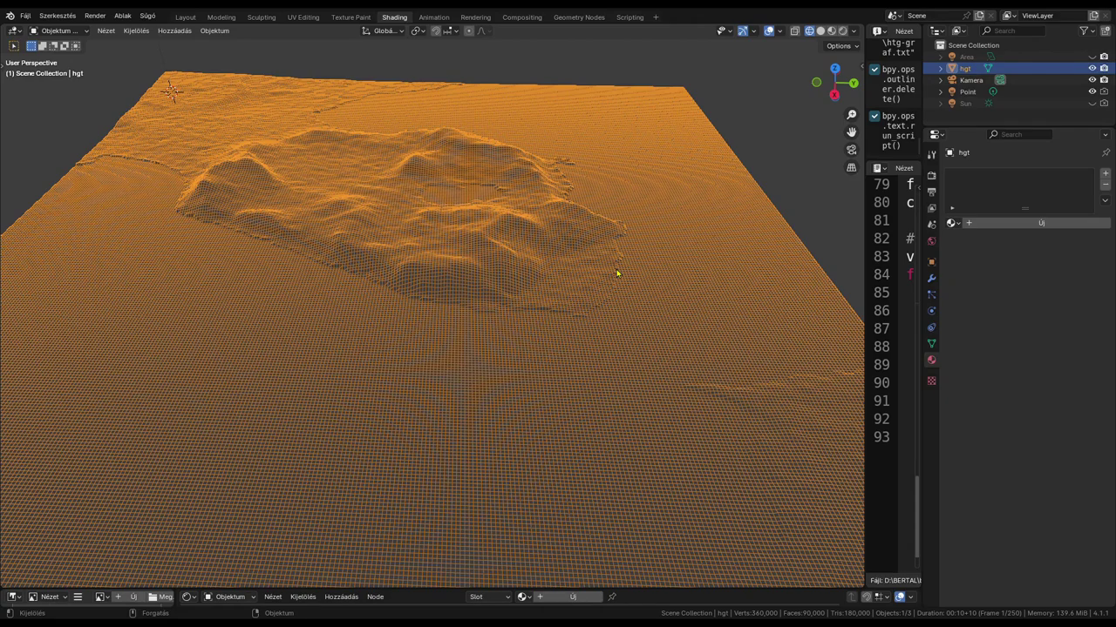
scroll(616, 273, "up", 3)
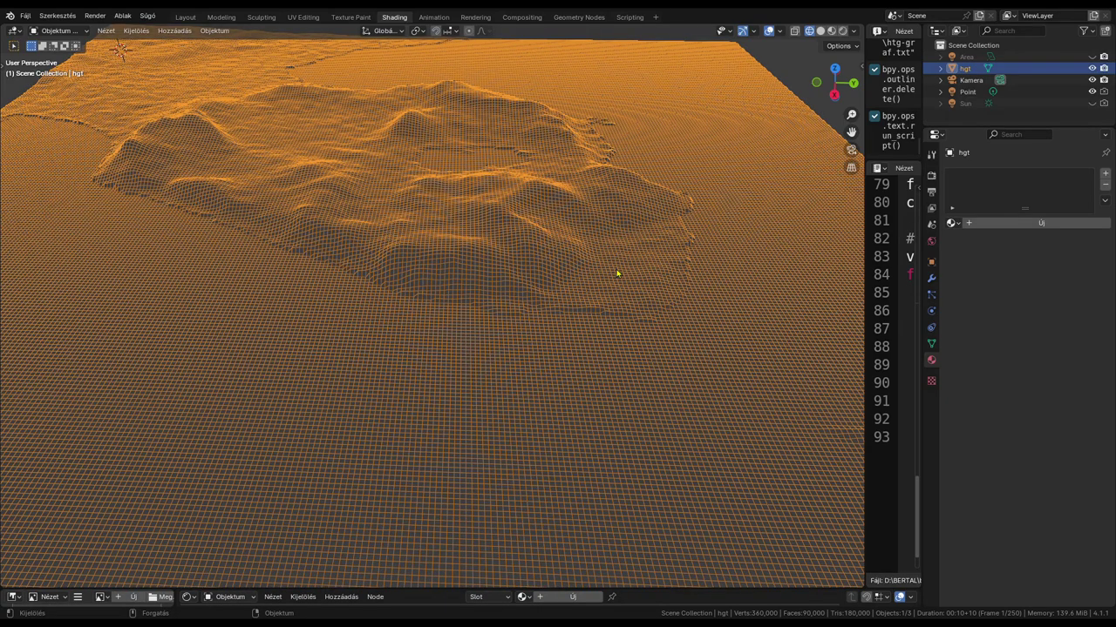
scroll(616, 274, "down", 2)
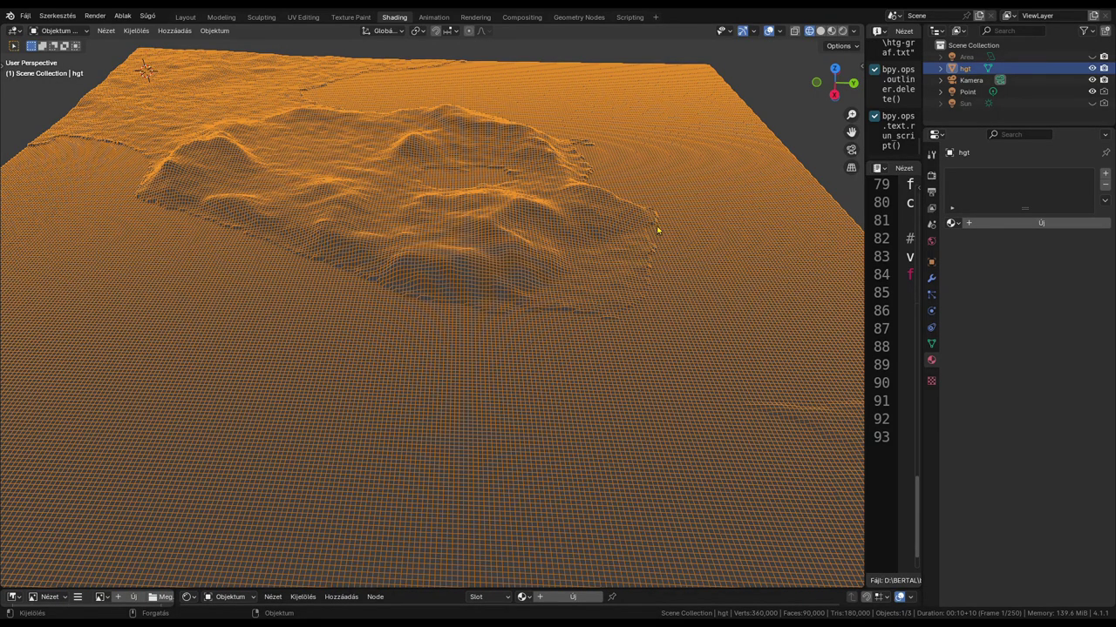
mouse_move(752, 116)
middle_mouse_down()
mouse_move(571, 116)
mouse_move(479, 78)
middle_mouse_up()
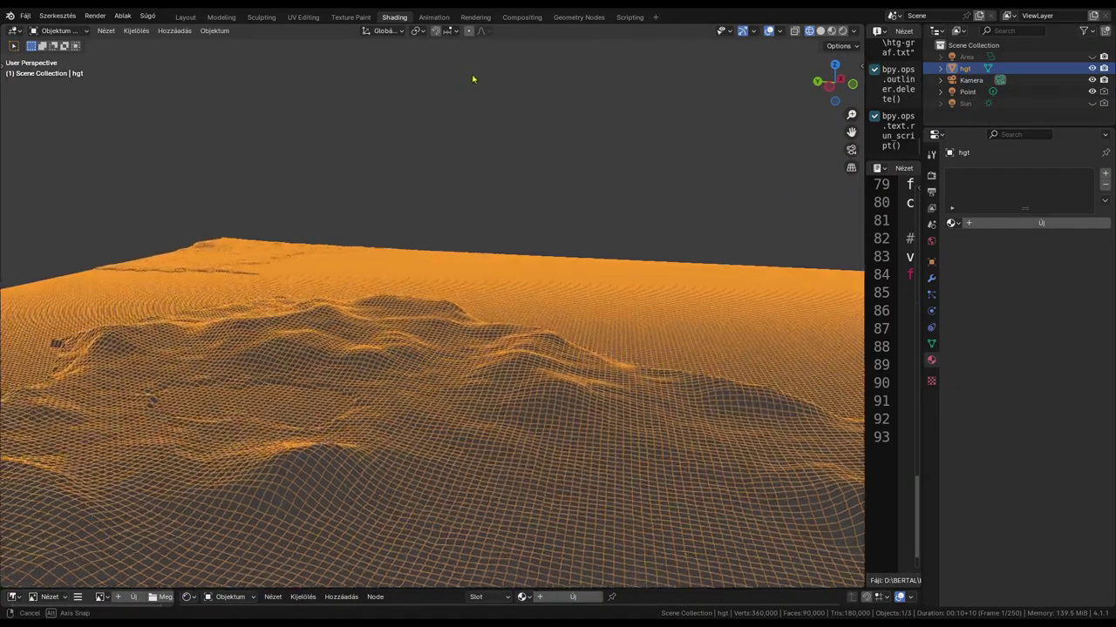
middle_click_drag(596, 88, 735, 115)
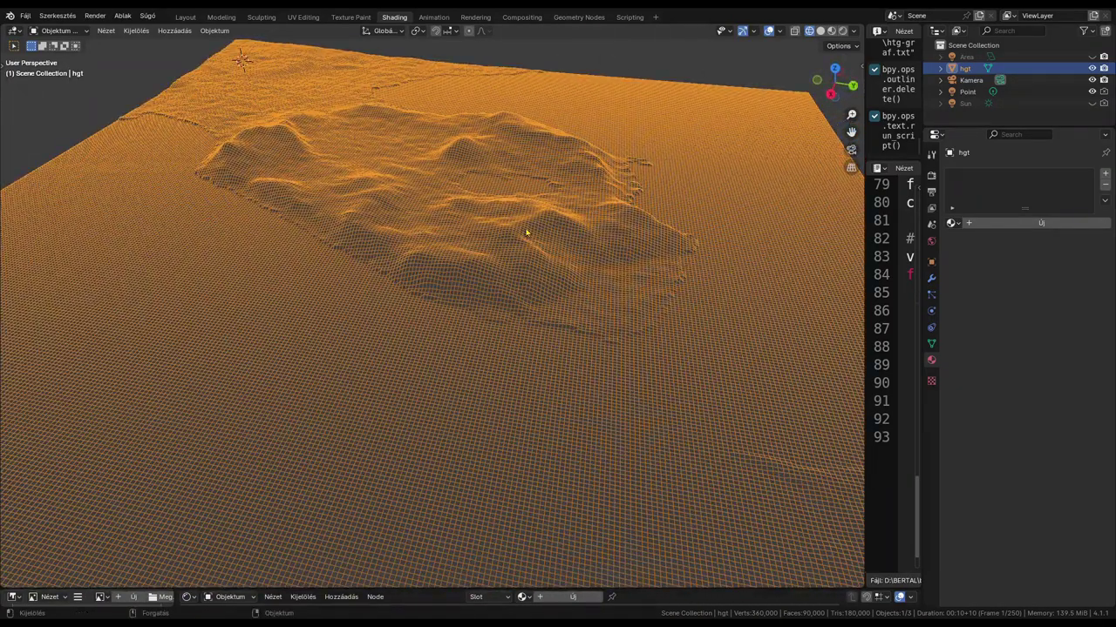
scroll(526, 233, "up", 2)
scroll(526, 232, "up", 3)
mouse_move(527, 233)
middle_mouse_down()
mouse_move(511, 174)
mouse_move(558, 189)
mouse_move(626, 182)
mouse_move(578, 235)
mouse_move(532, 224)
middle_mouse_up()
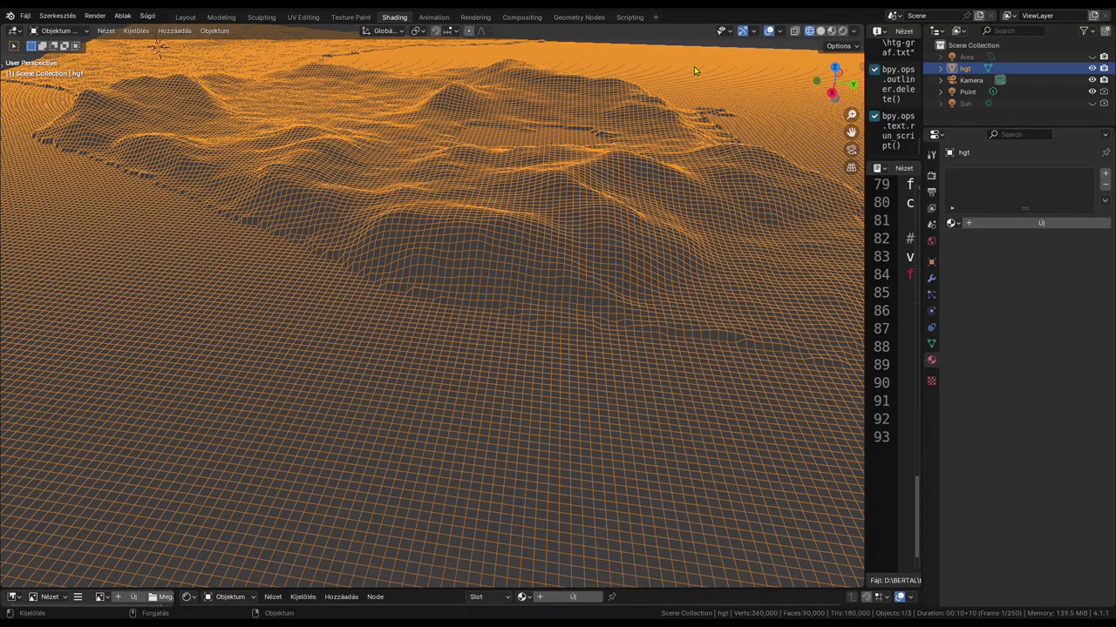
- Show the 'hgt' terrain in Solid shading, zoom out, and orbit to view its relief at an angle
left_click(820, 31)
scroll(627, 185, "down", 1)
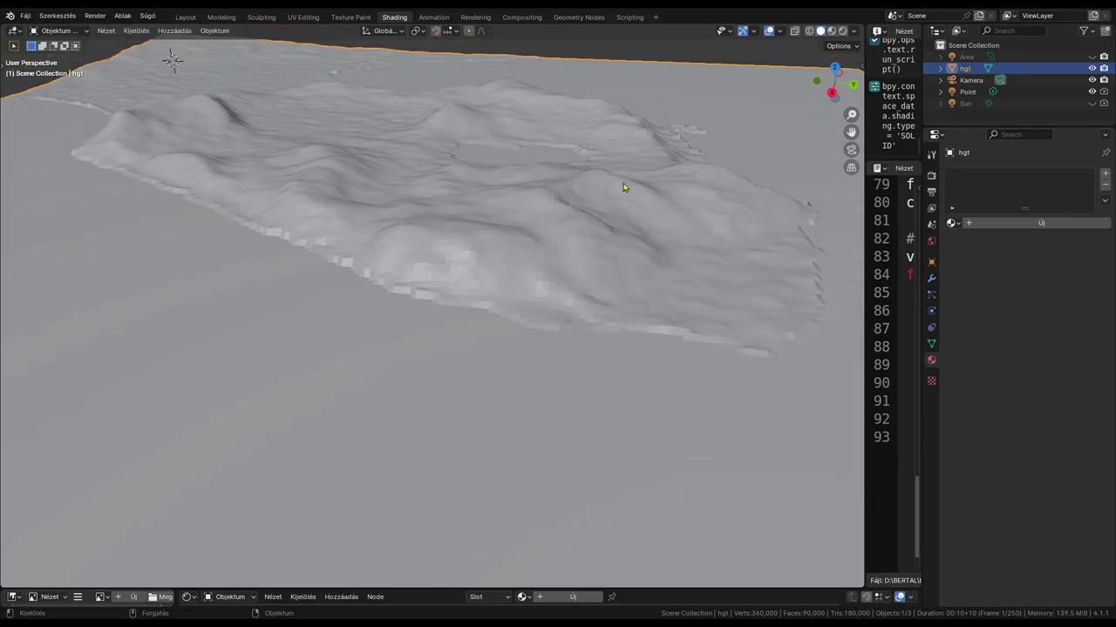
scroll(626, 187, "down", 2)
scroll(625, 188, "down", 1)
scroll(629, 193, "down", 2)
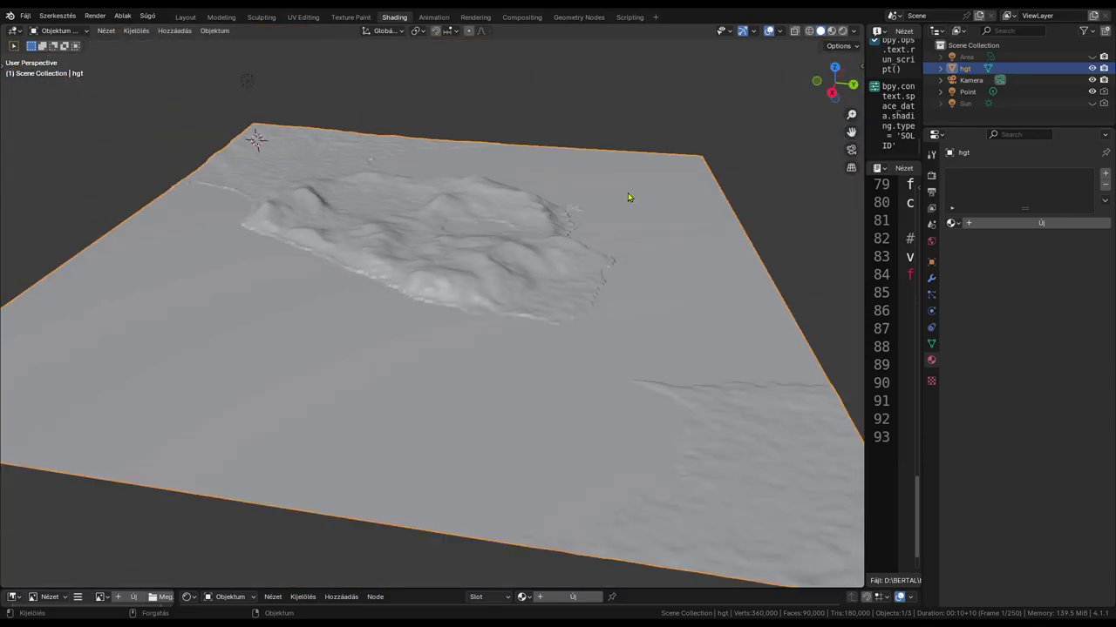
mouse_move(627, 197)
middle_mouse_down()
mouse_move(611, 258)
mouse_move(496, 231)
mouse_move(465, 207)
mouse_move(565, 252)
mouse_move(625, 242)
mouse_move(639, 232)
mouse_move(627, 220)
middle_mouse_up()
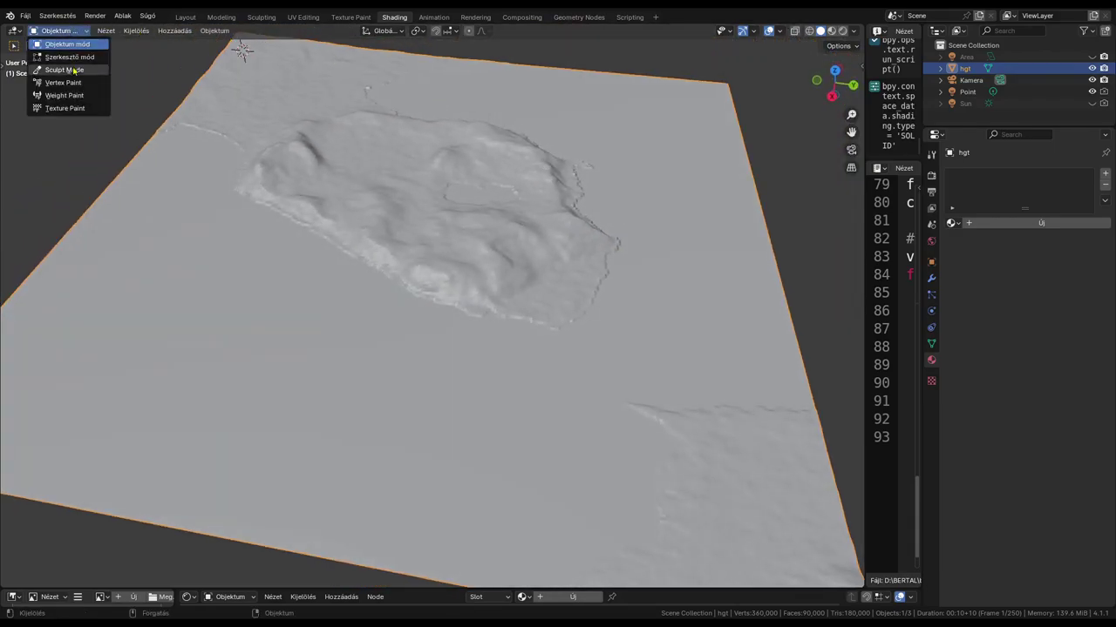
- Put the hgt terrain in Vertex Paint mode, then orbit and zoom around its green land and blue water
left_click(79, 84)
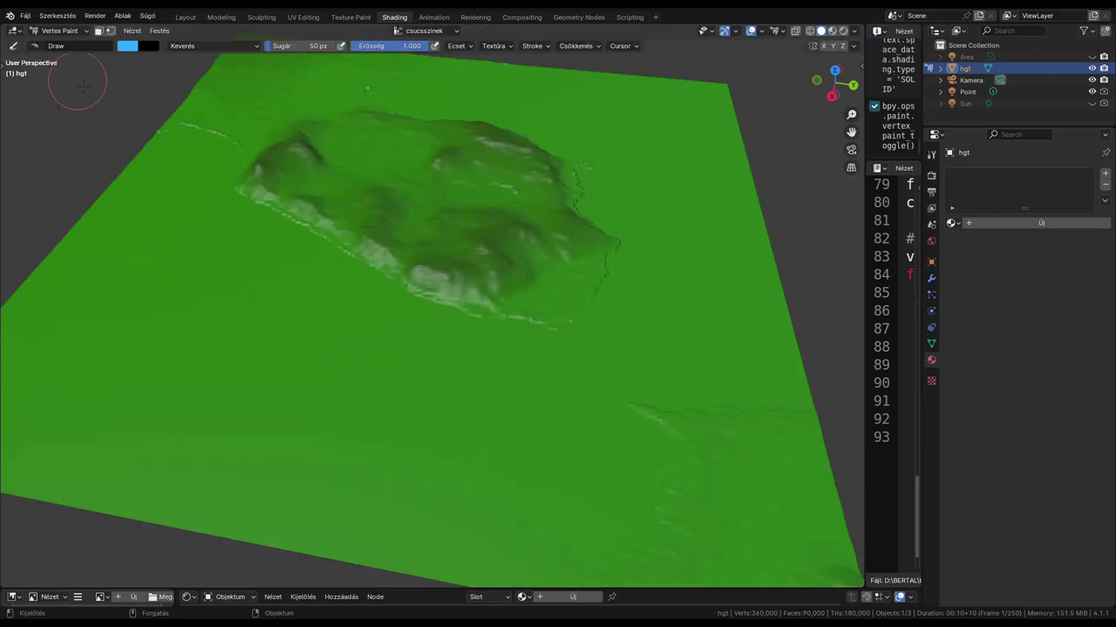
mouse_move(257, 183)
middle_mouse_down()
mouse_move(316, 236)
mouse_move(224, 168)
mouse_move(129, 180)
mouse_move(256, 232)
mouse_move(299, 185)
mouse_move(264, 190)
middle_mouse_up()
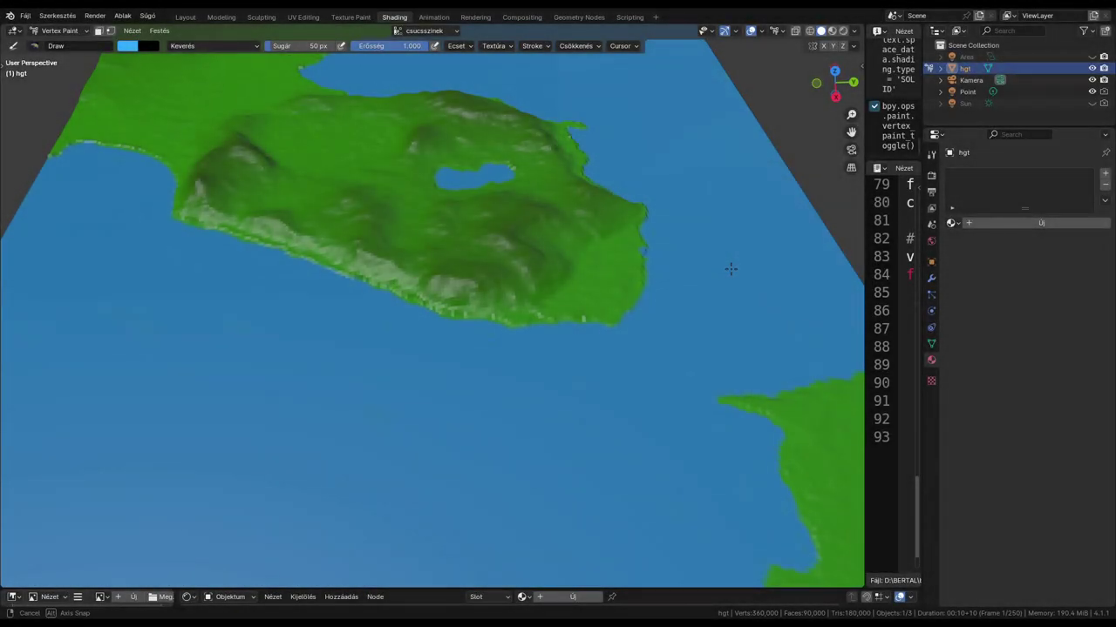
mouse_move(731, 268)
middle_mouse_down()
mouse_move(734, 311)
mouse_move(719, 289)
mouse_move(569, 253)
mouse_move(505, 249)
mouse_move(320, 275)
mouse_move(218, 269)
mouse_move(251, 287)
mouse_move(184, 267)
mouse_move(198, 281)
middle_mouse_up()
scroll(220, 269, "down", 3)
scroll(219, 266, "down", 3)
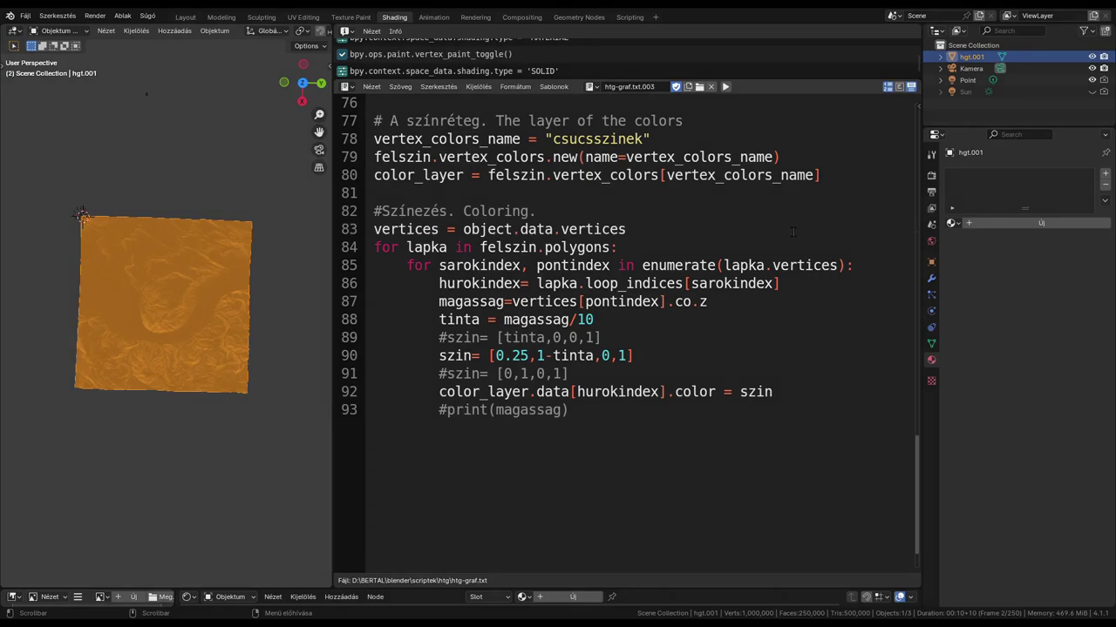
- Widen the 3D viewport across to the right edge, closing the Text Editor, so hgt.001 fills the screen
left_click_drag(336, 270, 913, 270)
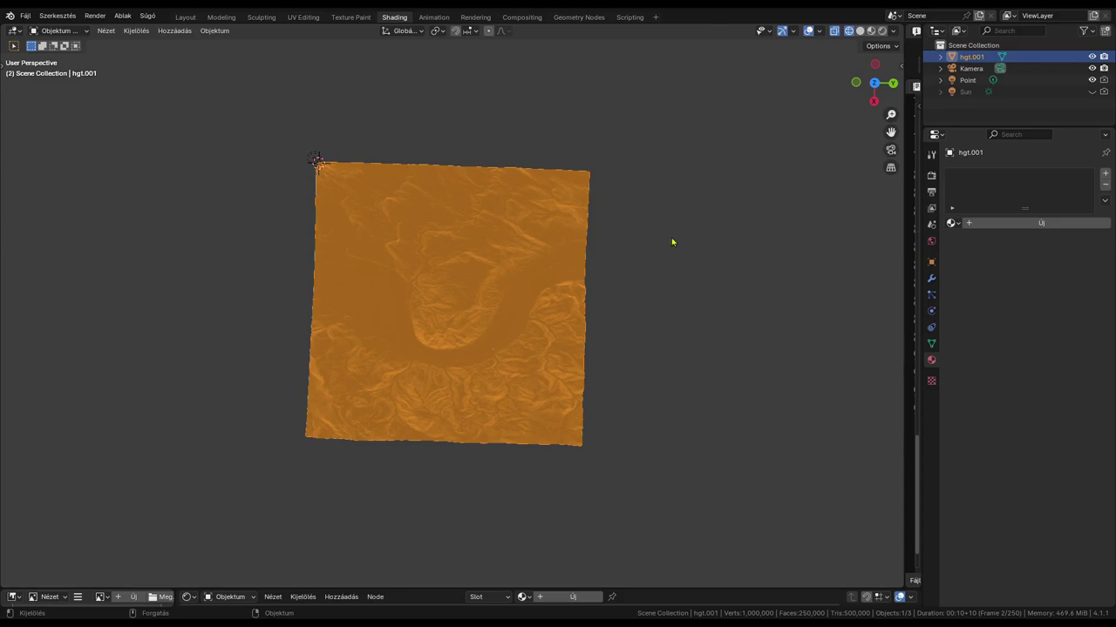
- Zoom into the hgt.001 wireframe terrain and tilt it from top-down to an oblique view
scroll(561, 267, "up", 2)
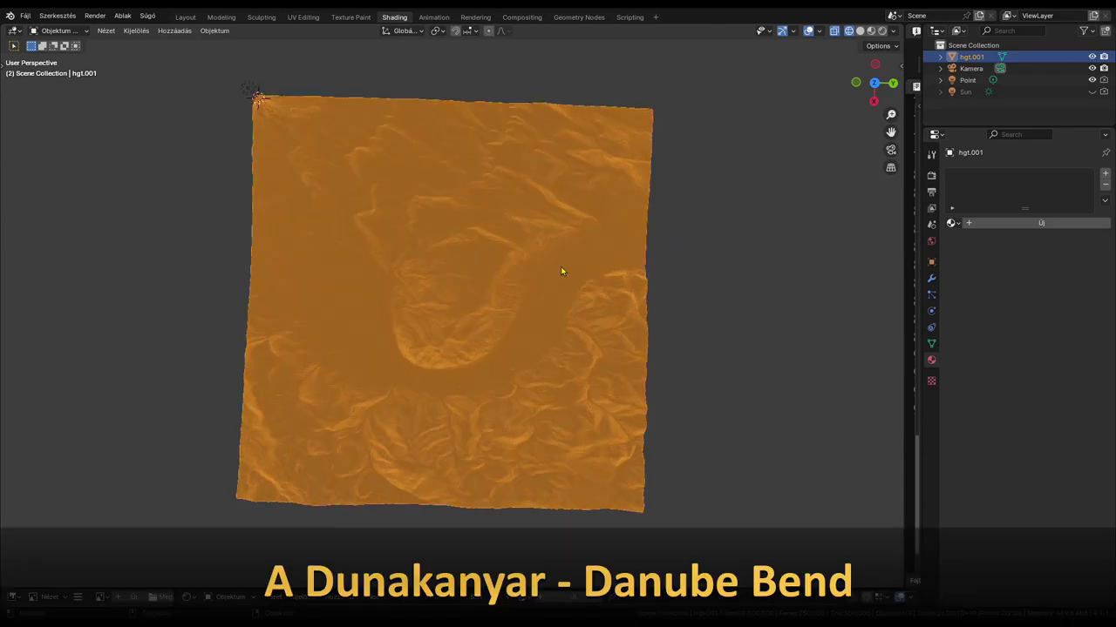
scroll(560, 267, "up", 2)
scroll(561, 271, "up", 2)
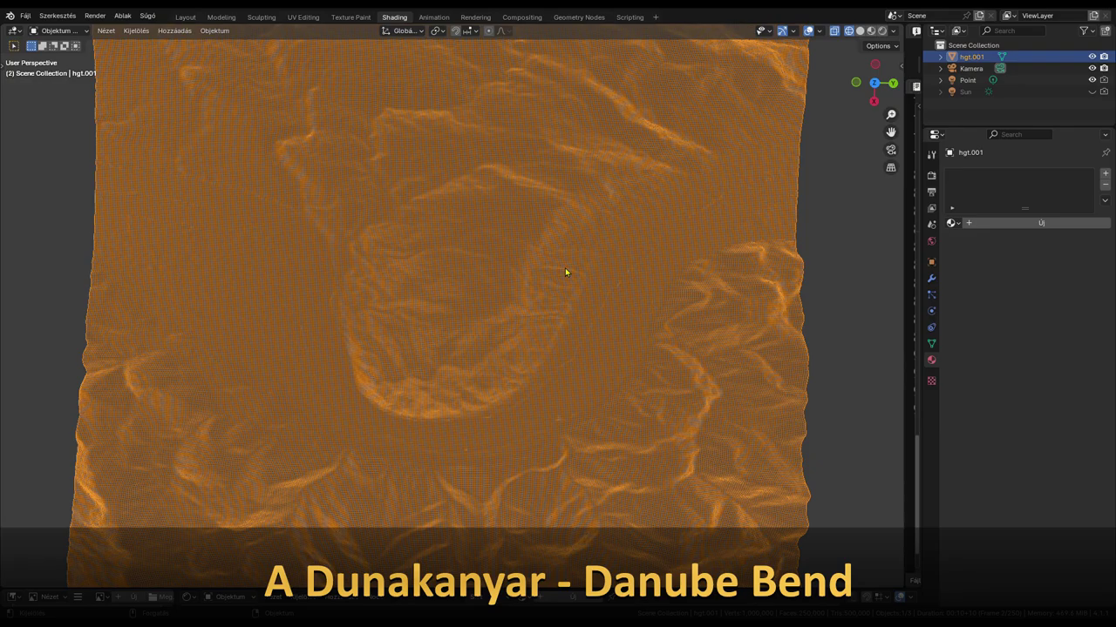
mouse_move(564, 268)
middle_mouse_down()
mouse_move(553, 194)
mouse_move(540, 183)
mouse_move(562, 182)
mouse_move(552, 195)
middle_mouse_up()
scroll(552, 195, "up", 2)
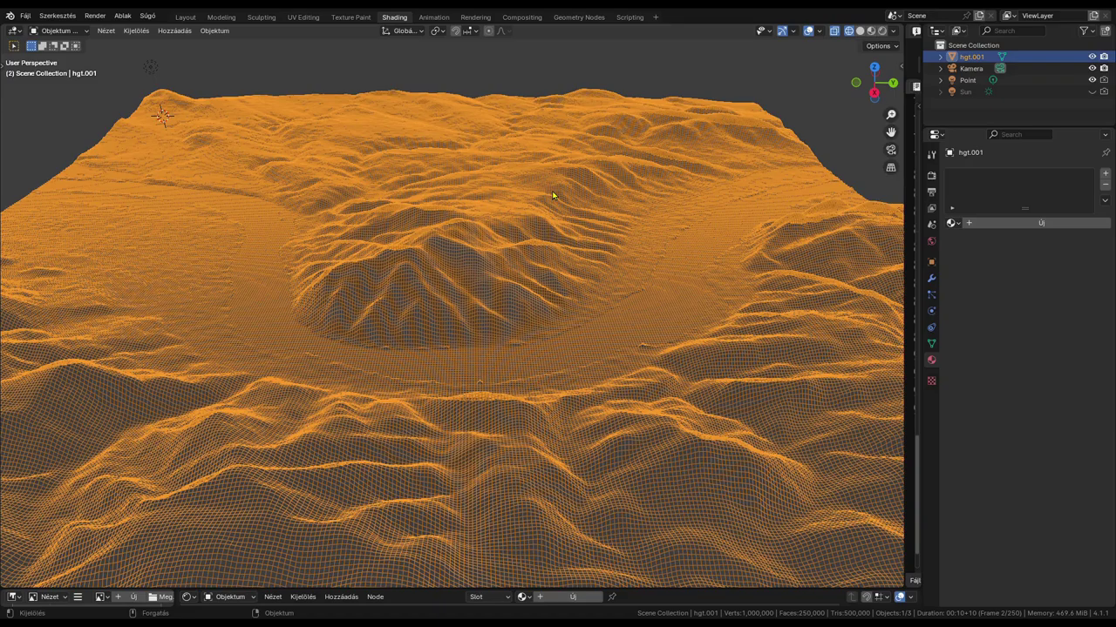
scroll(552, 195, "up", 3)
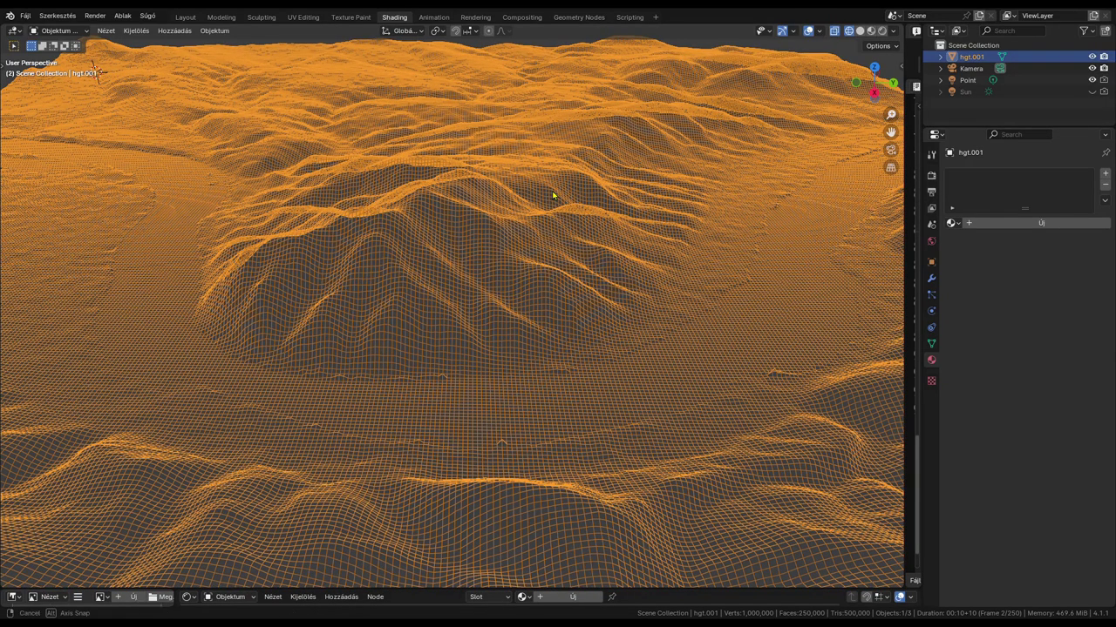
- Orbit low around the central hill from another side, then zoom out to a wide view
middle_click_drag(552, 195, 550, 175)
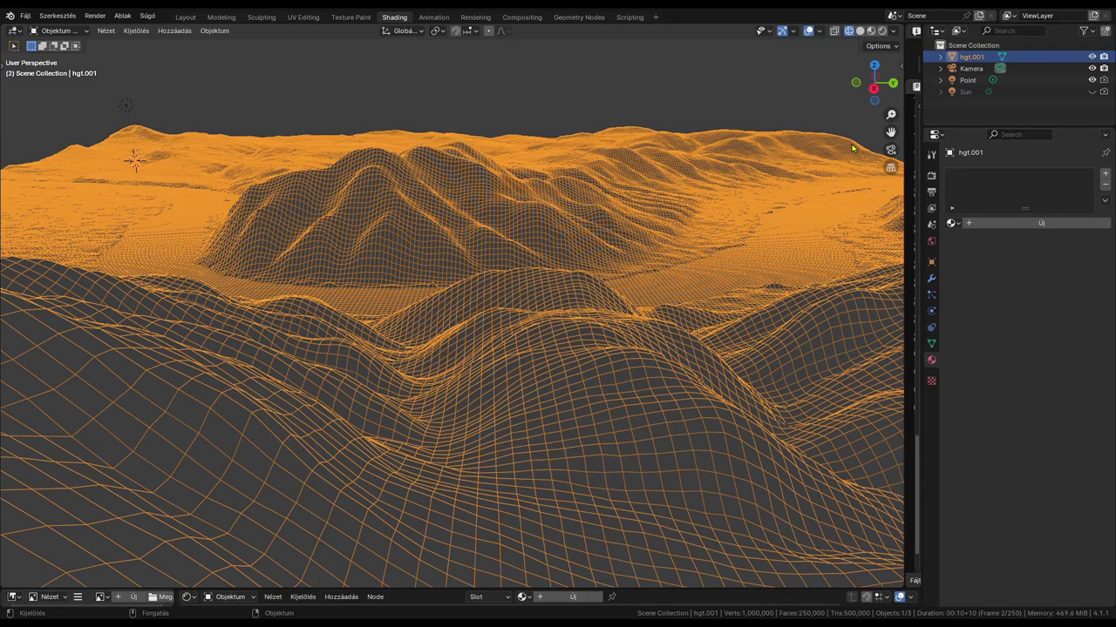
mouse_move(185, 442)
middle_mouse_down()
mouse_move(242, 456)
mouse_move(317, 456)
mouse_move(362, 441)
mouse_move(741, 448)
middle_mouse_up()
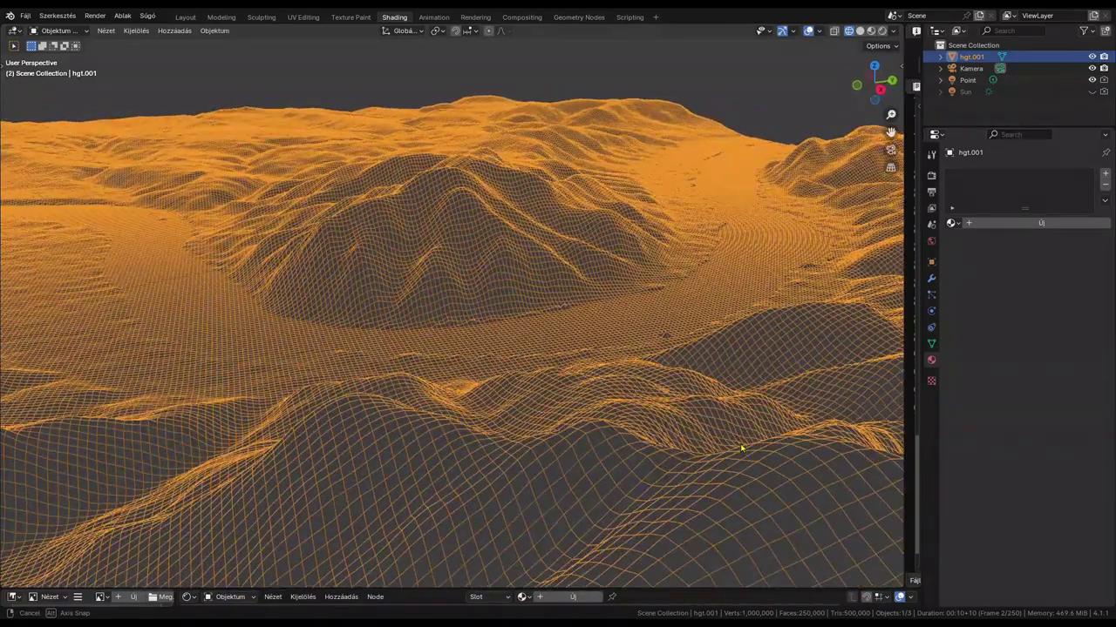
scroll(592, 367, "down", 3)
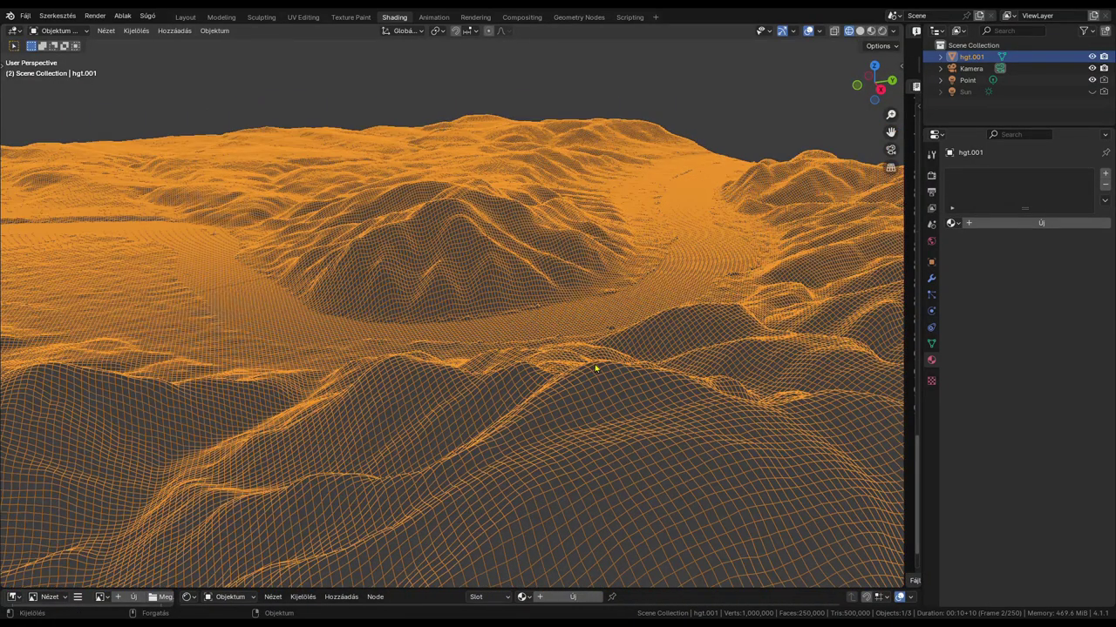
scroll(595, 367, "down", 3)
scroll(595, 366, "down", 2)
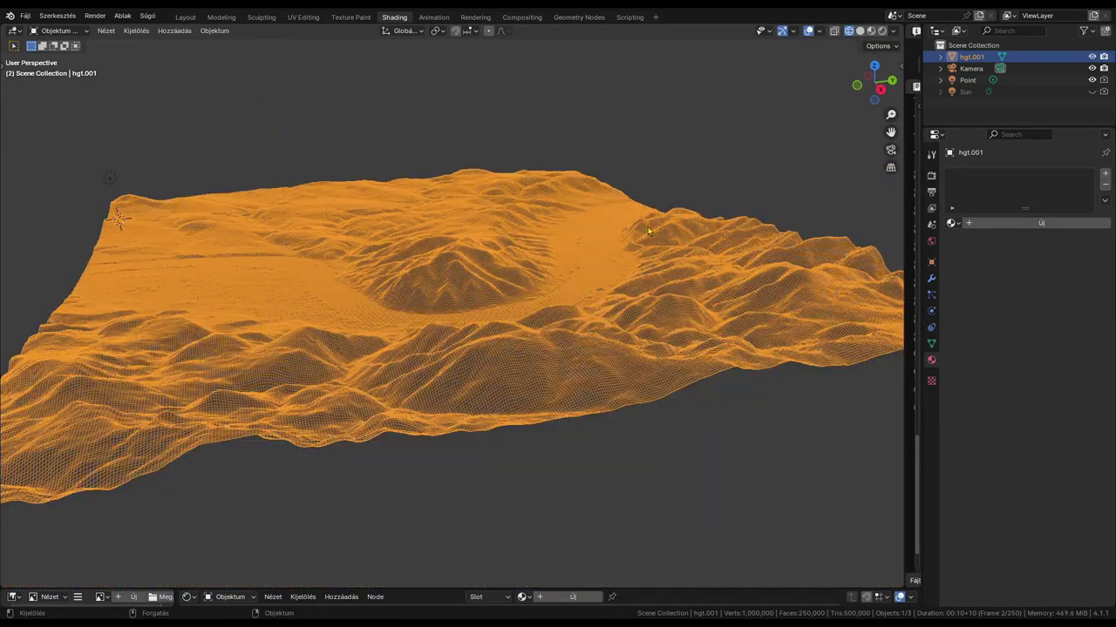
- Switch hgt.001 to Solid shading and orbit to a low side angle on its grey relief
left_click(860, 32)
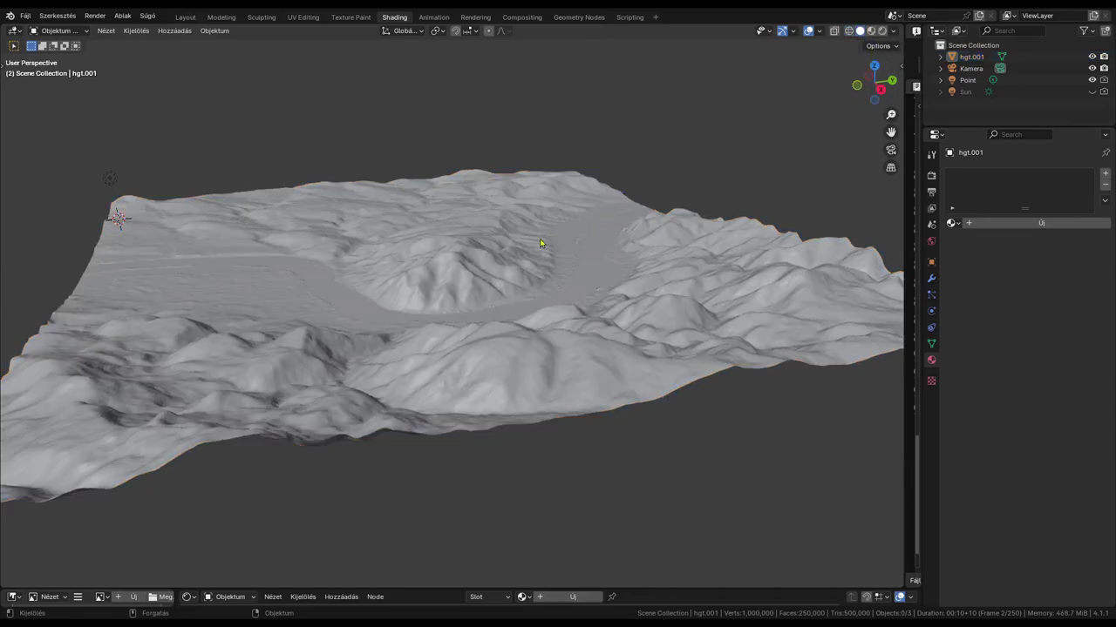
mouse_move(540, 243)
middle_mouse_down()
mouse_move(680, 288)
mouse_move(882, 293)
mouse_move(45, 287)
mouse_move(131, 290)
mouse_move(131, 232)
mouse_move(227, 231)
middle_mouse_up()
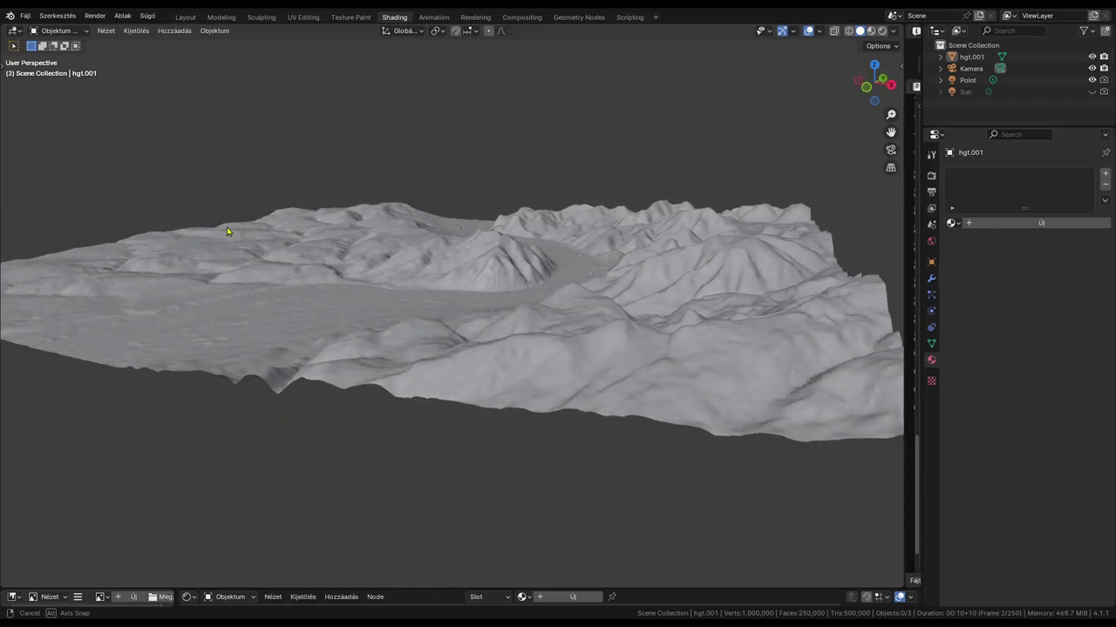
middle_click_drag(227, 228, 227, 228)
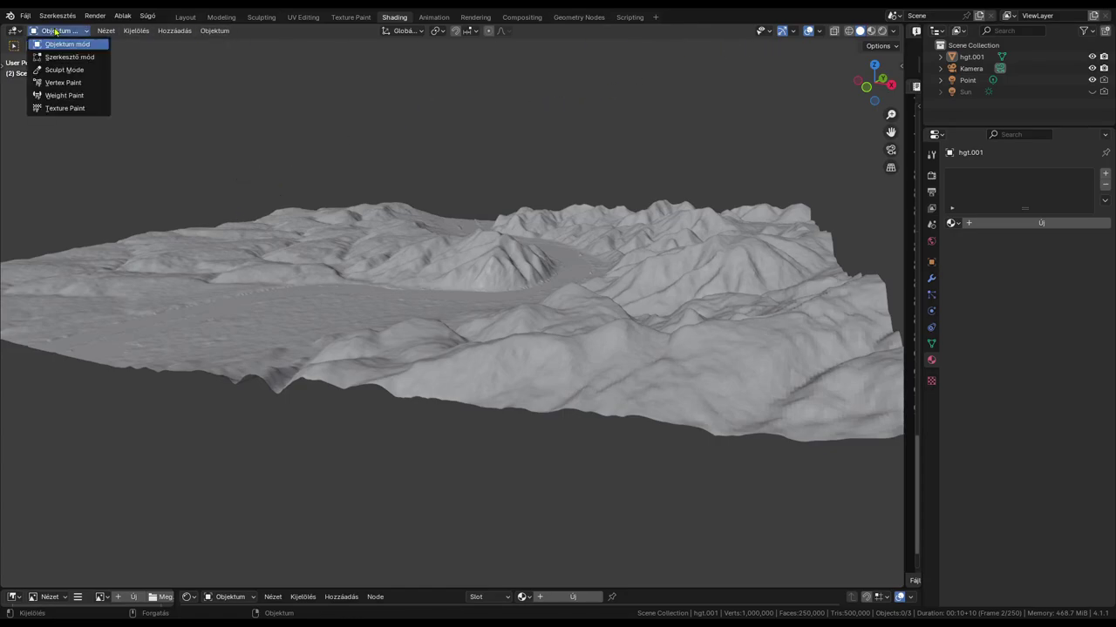
- Put hgt.001 in Vertex Paint mode and orbit around its blue river, green lowlands and dark red peaks
left_click(65, 83)
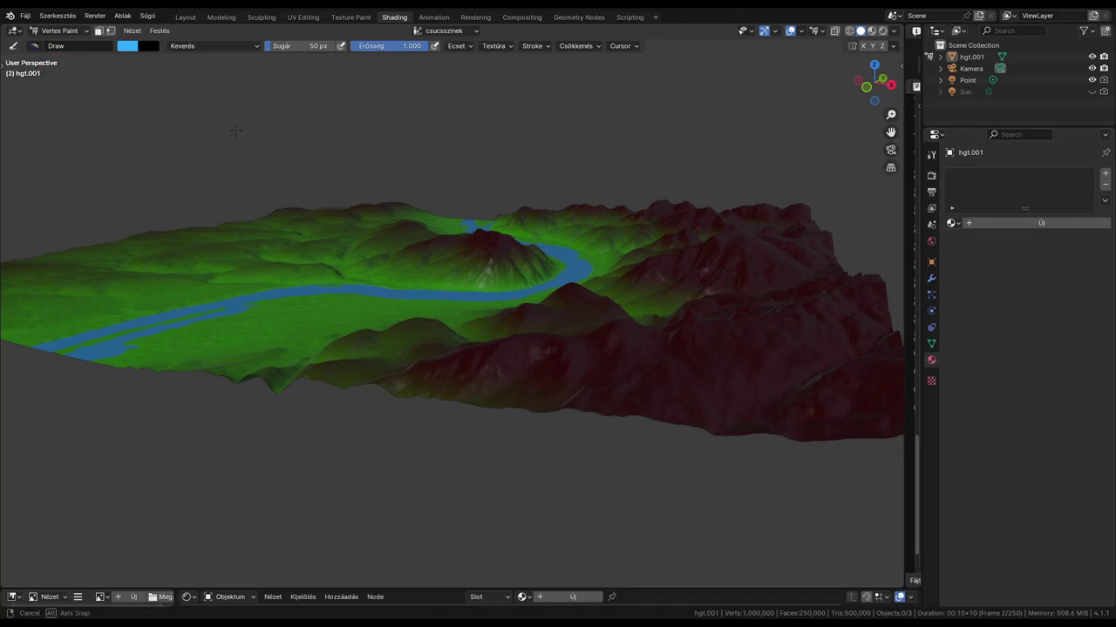
mouse_move(235, 130)
middle_mouse_down()
mouse_move(248, 150)
mouse_move(293, 165)
mouse_move(376, 175)
mouse_move(540, 152)
mouse_move(638, 155)
middle_mouse_up()
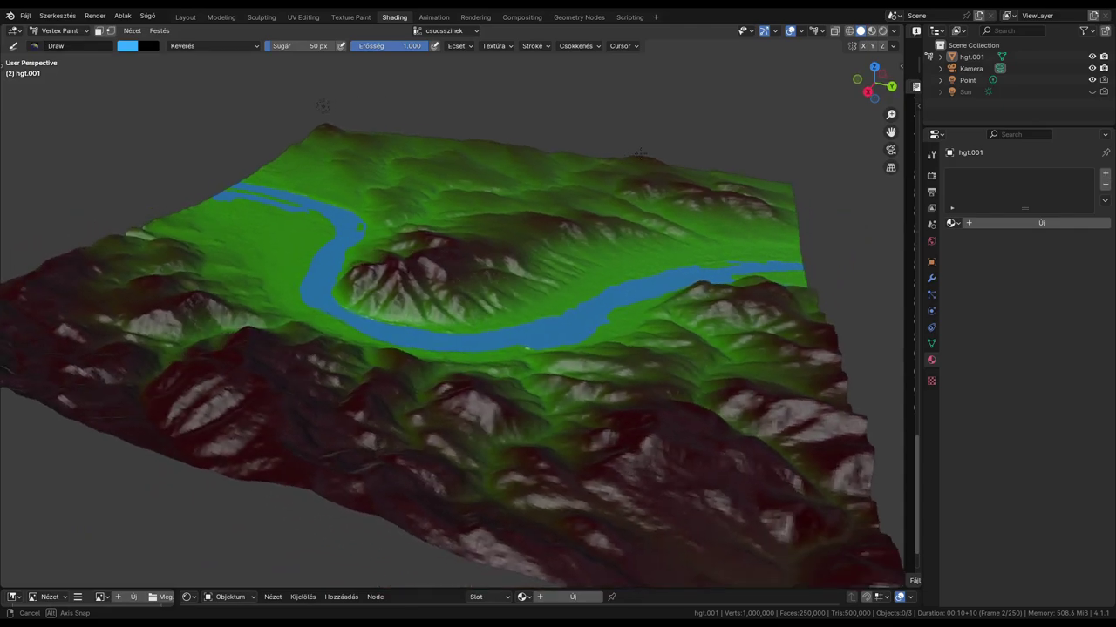
middle_click_drag(322, 106, 199, 120)
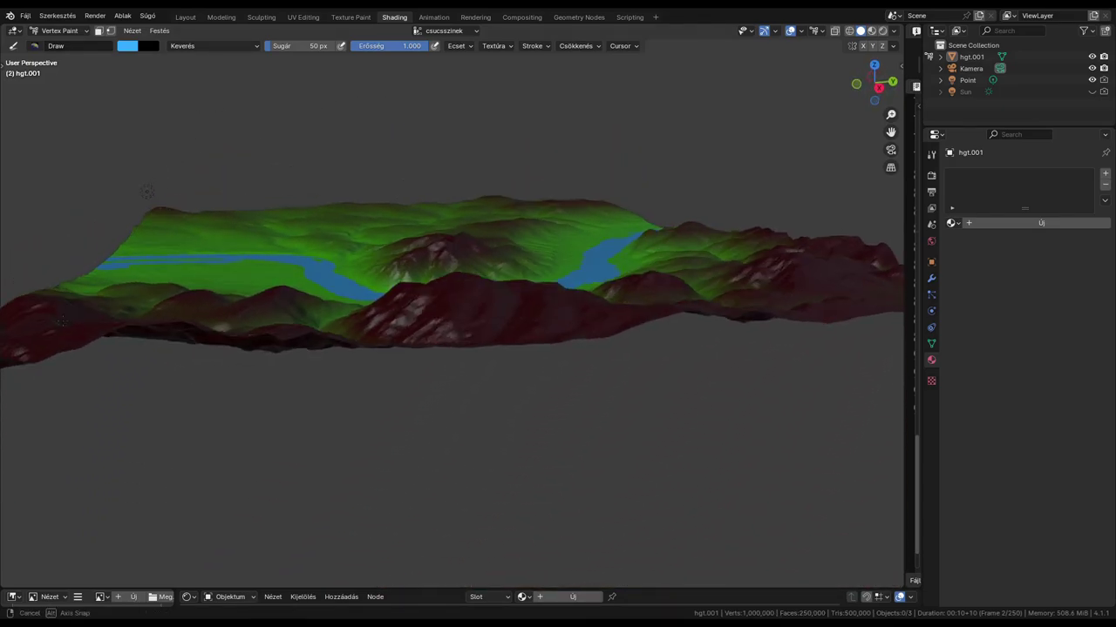
middle_click_drag(123, 319, 279, 316)
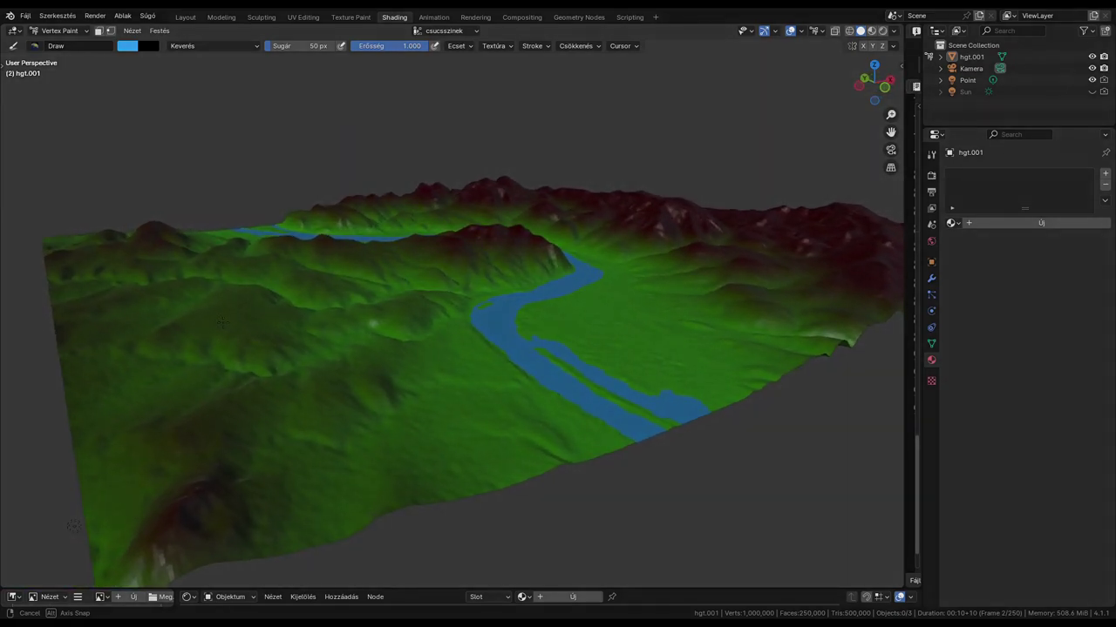